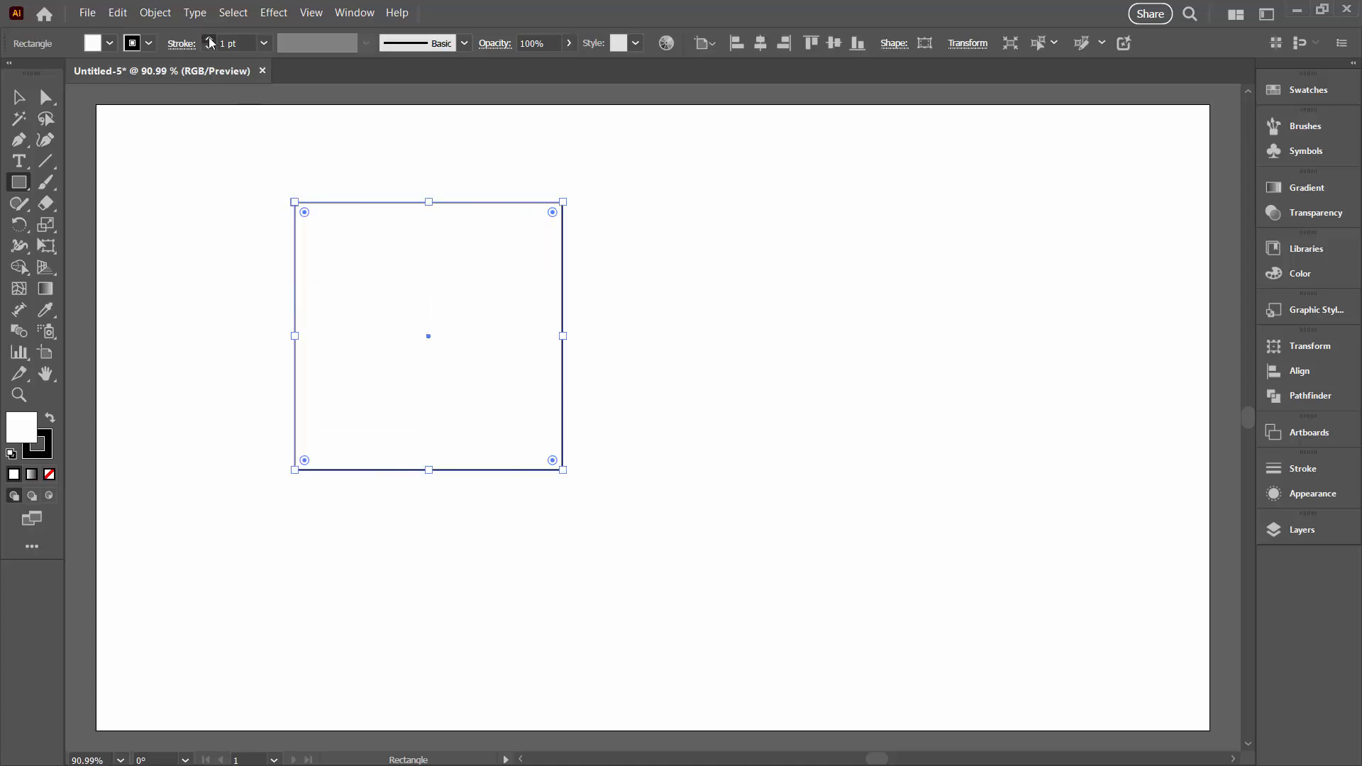
Give the selected square a 22 pt stroke and an orange fill
drag(209, 38, 208, 38)
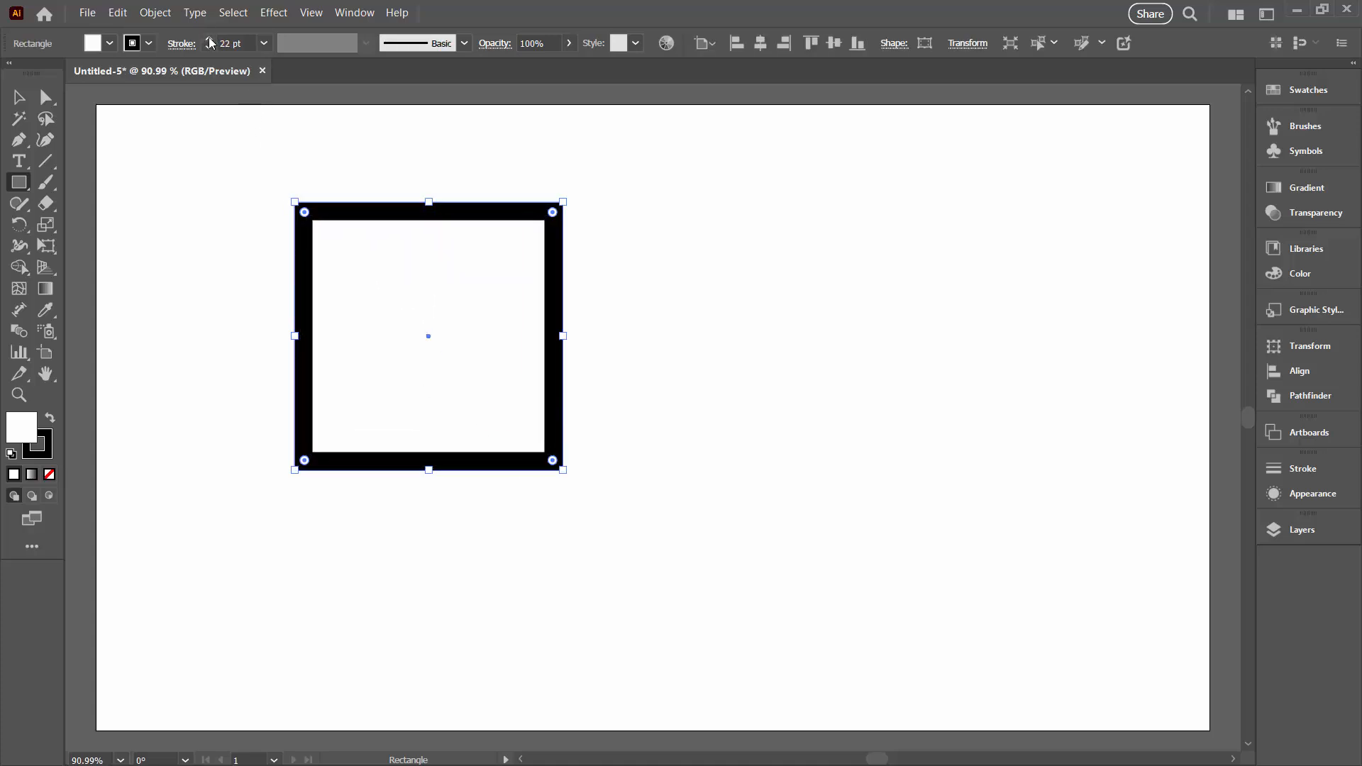
click(110, 44)
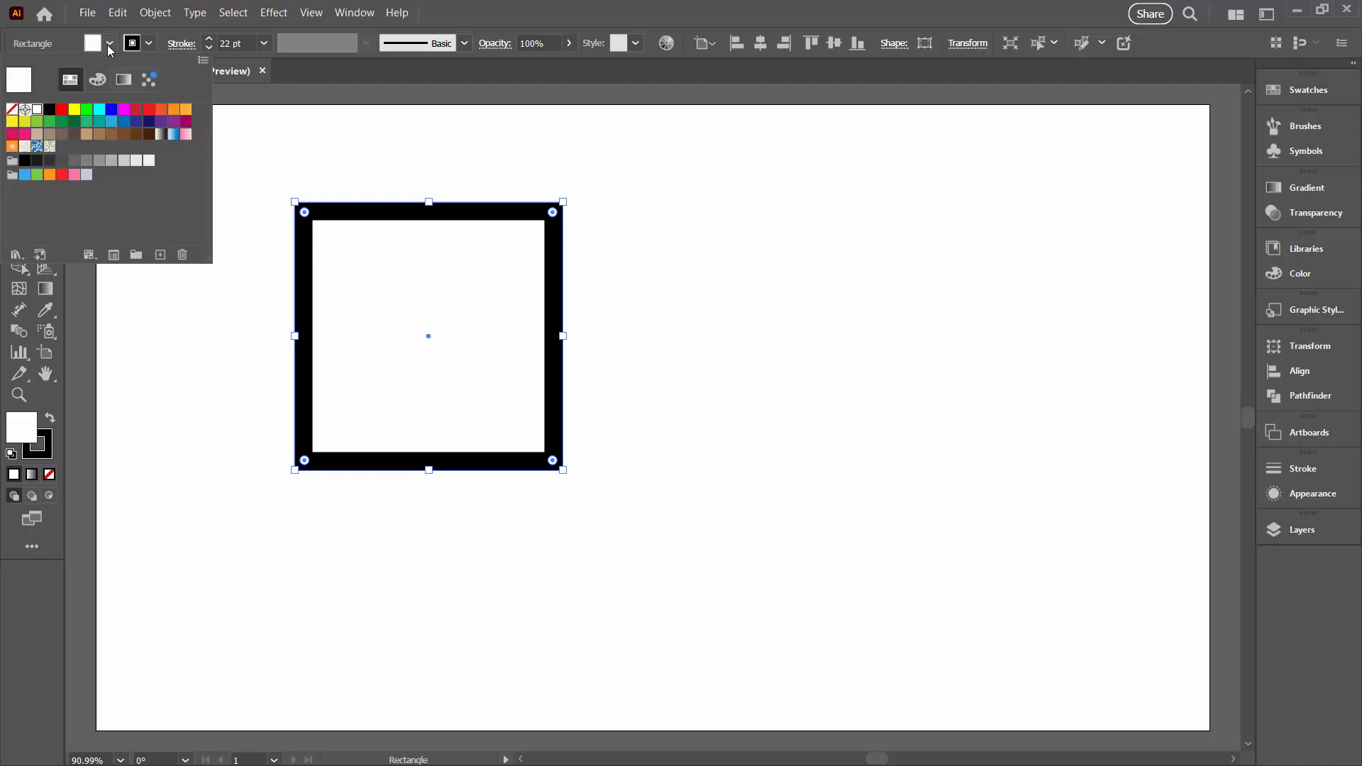
click(160, 110)
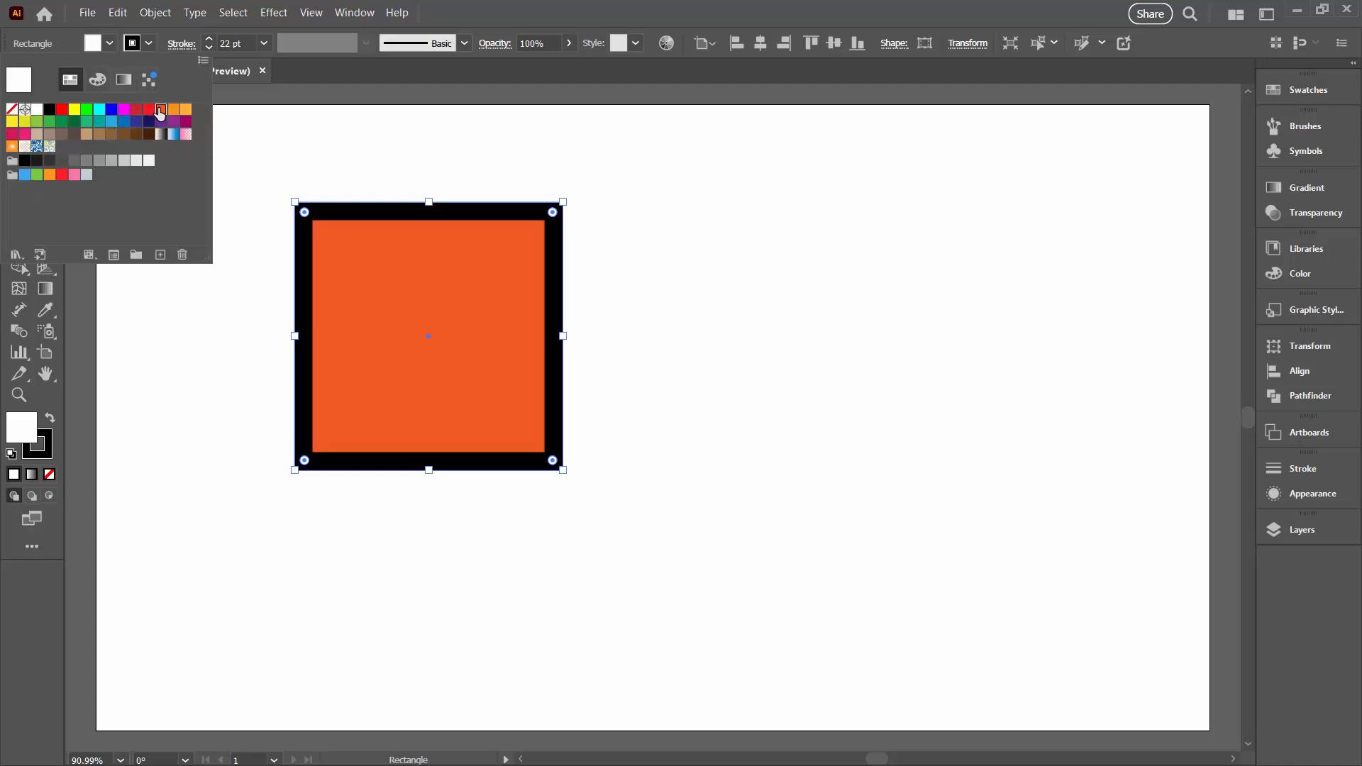
click(279, 186)
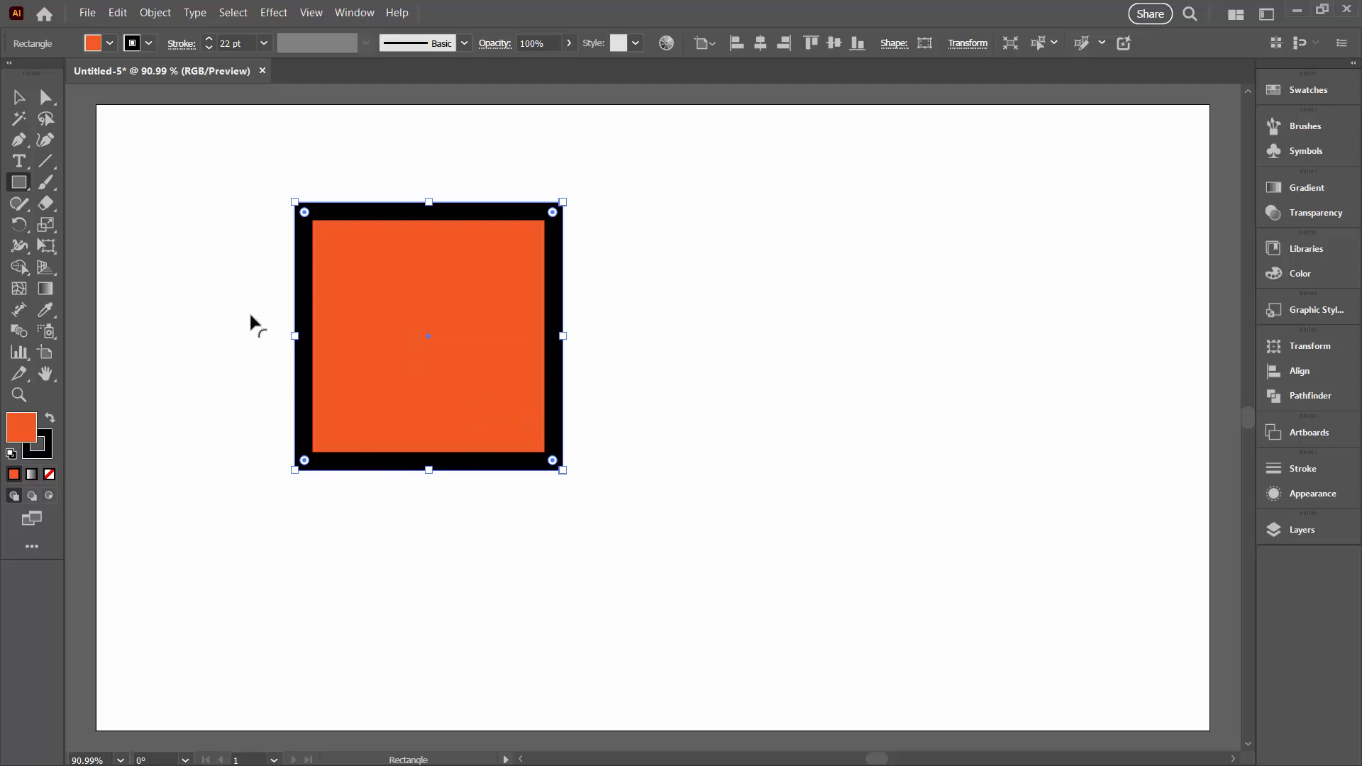
Create a new print document from the Letter preset, 612 x 792 pt in CMYK Color
click(86, 14)
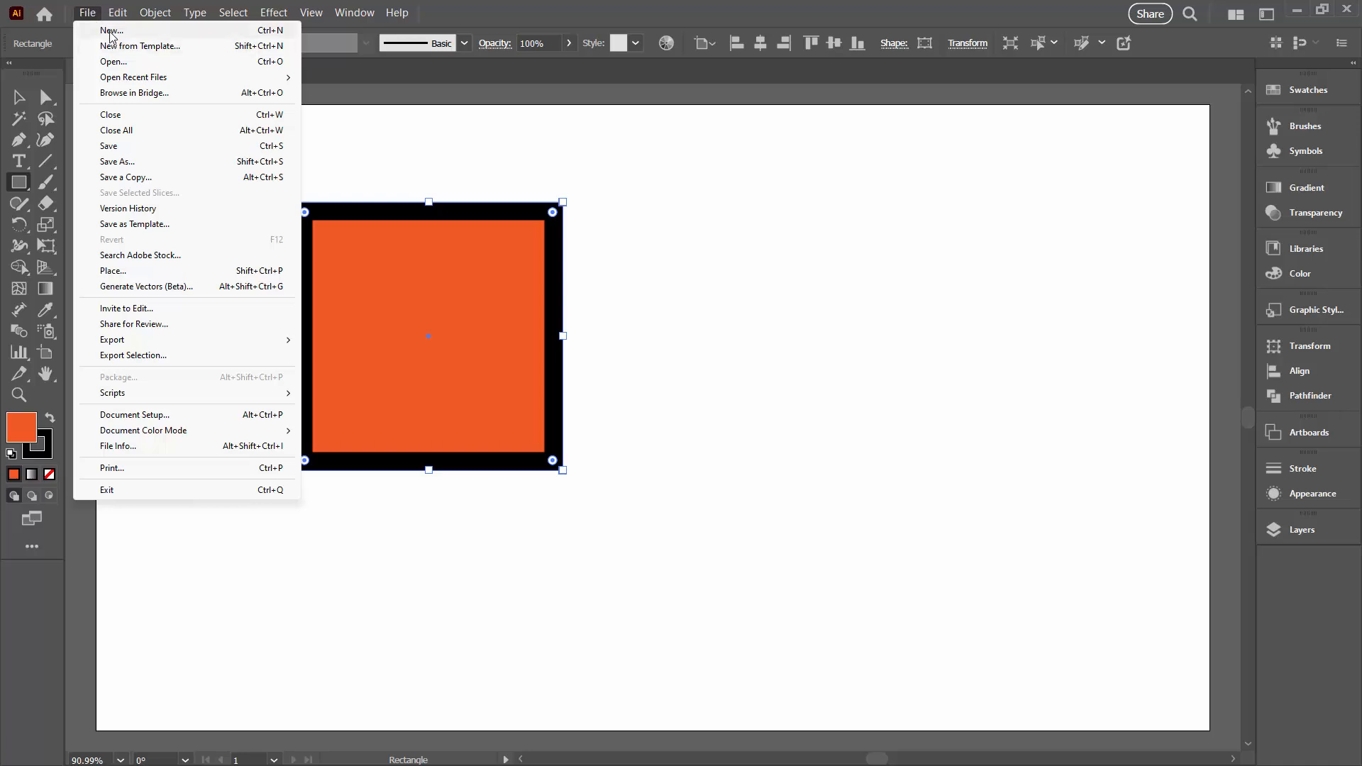
click(112, 31)
click(546, 170)
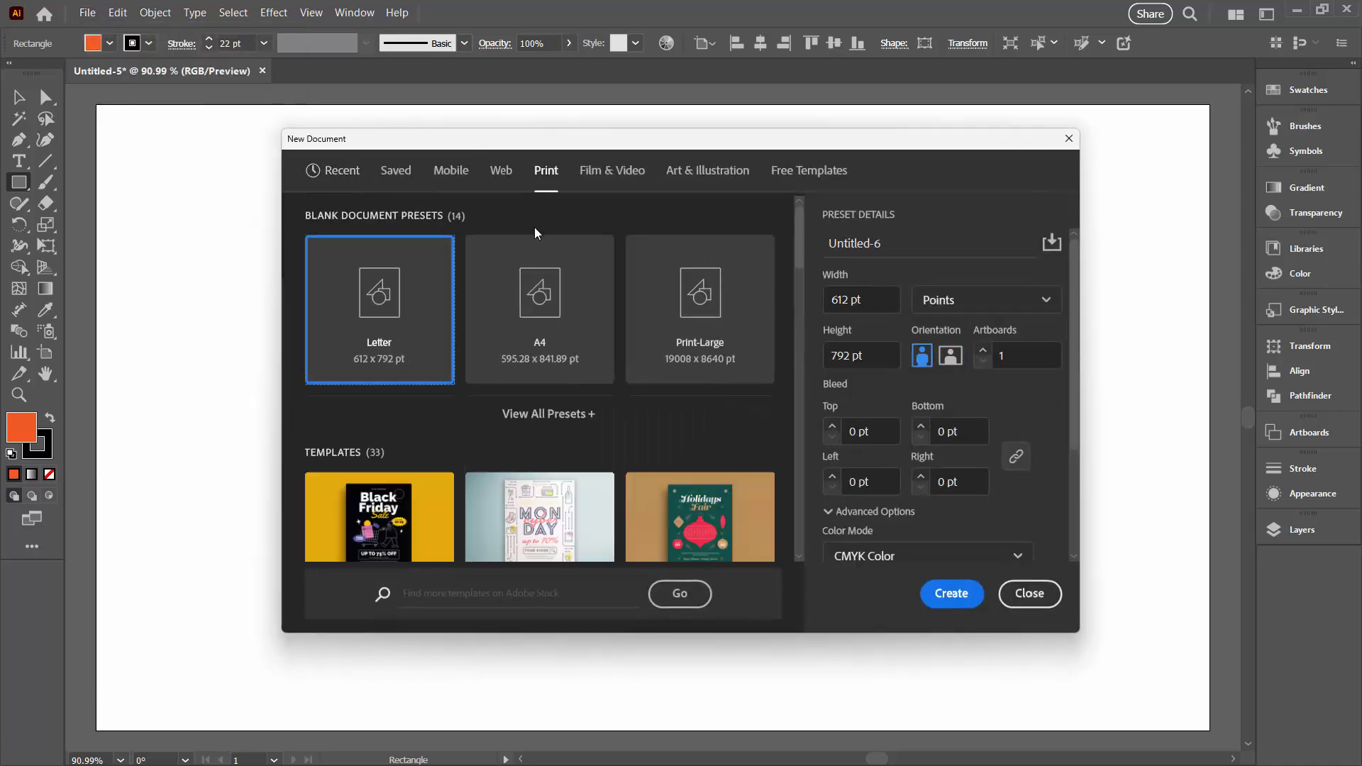
click(952, 593)
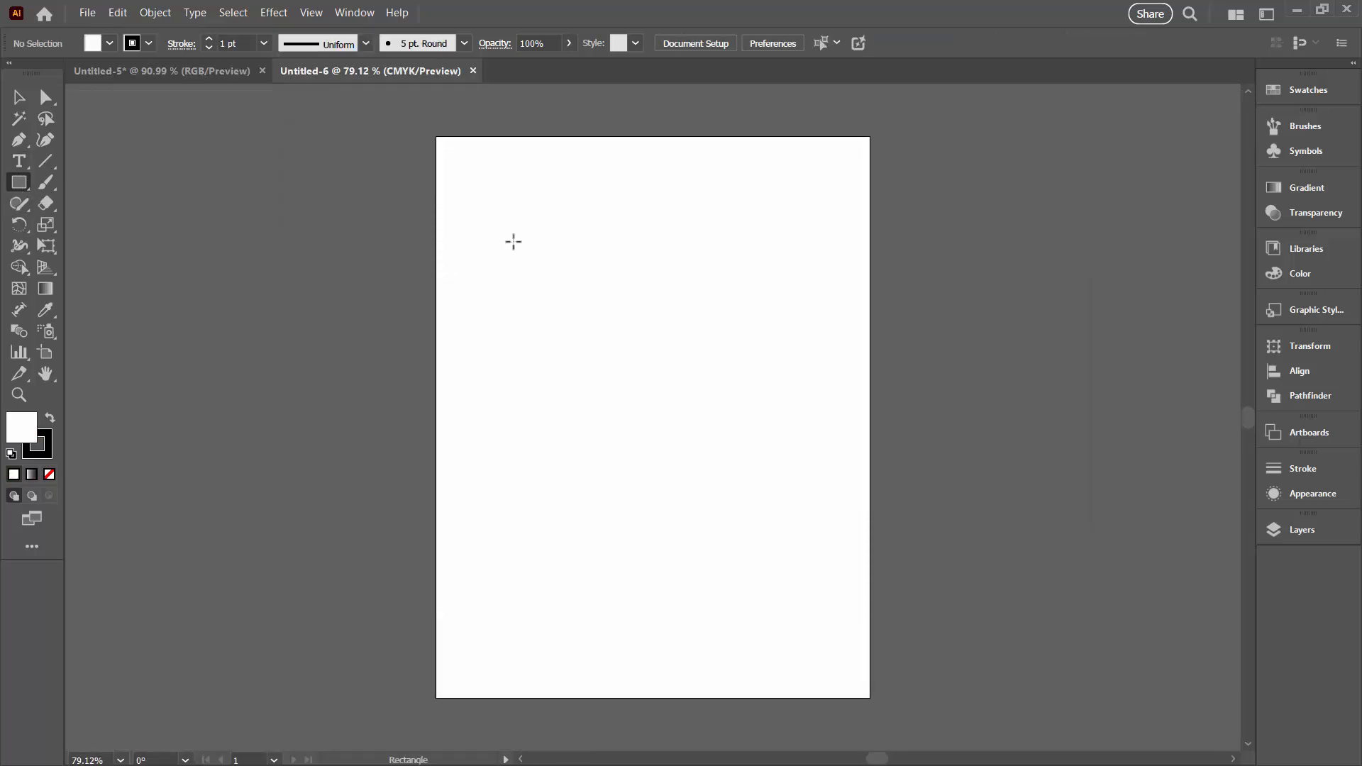
Draw a large square on the artboard's upper half and give it a 22 pt stroke and an orange fill
drag(514, 241, 785, 513)
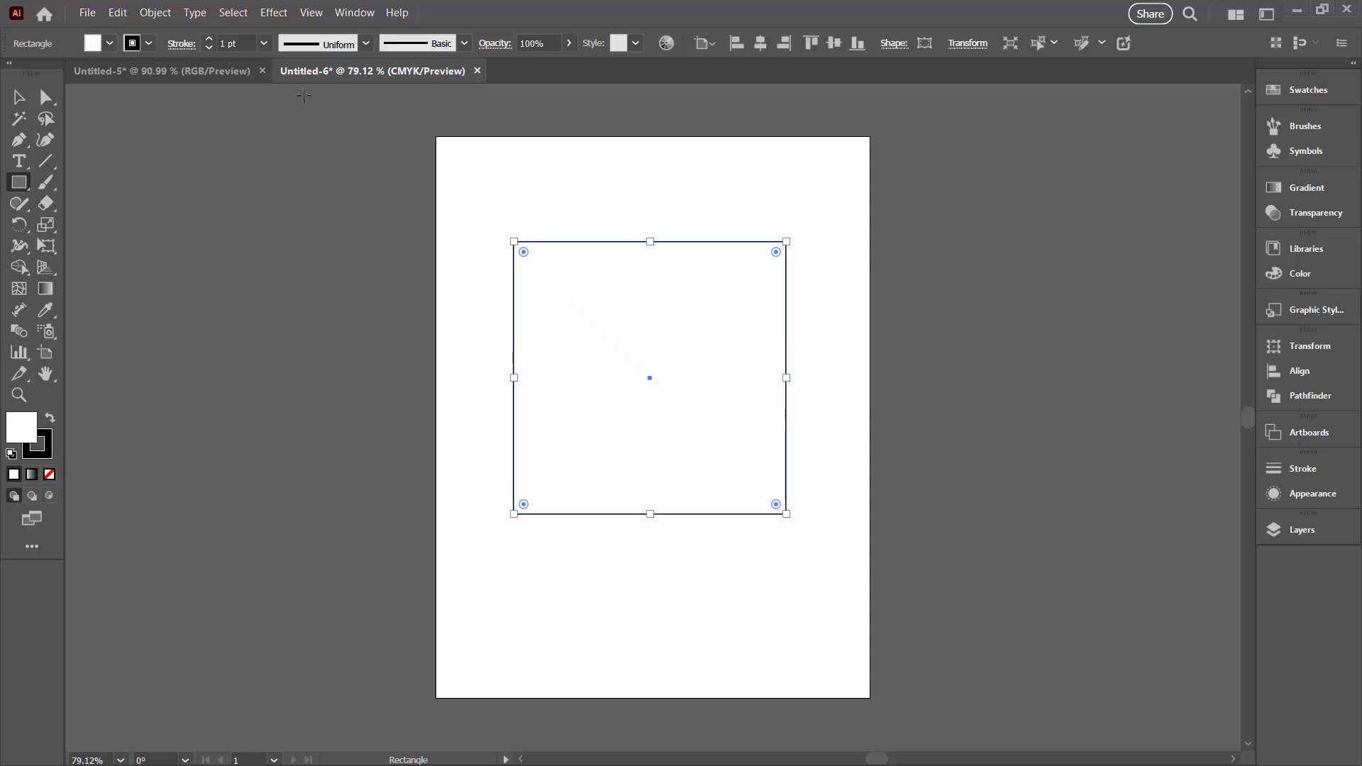
click(208, 40)
click(208, 40)
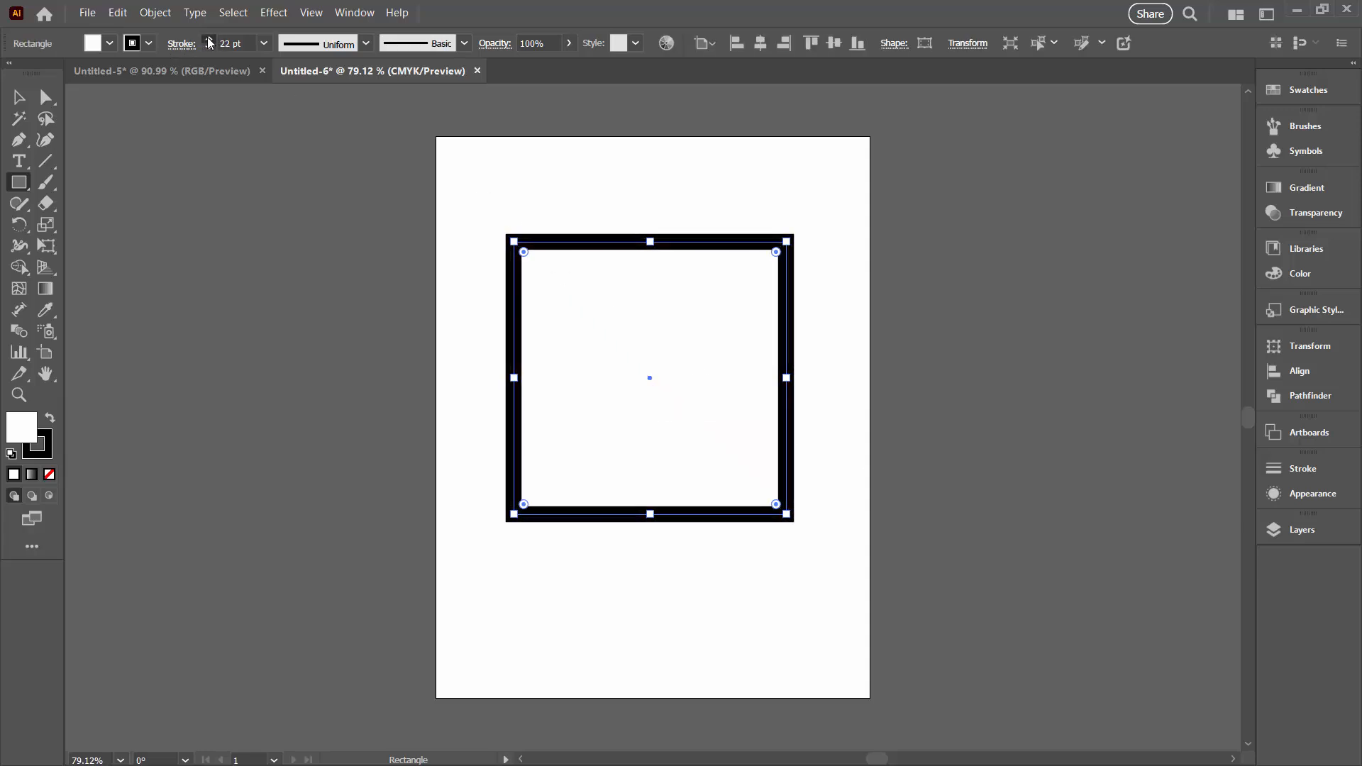
click(109, 44)
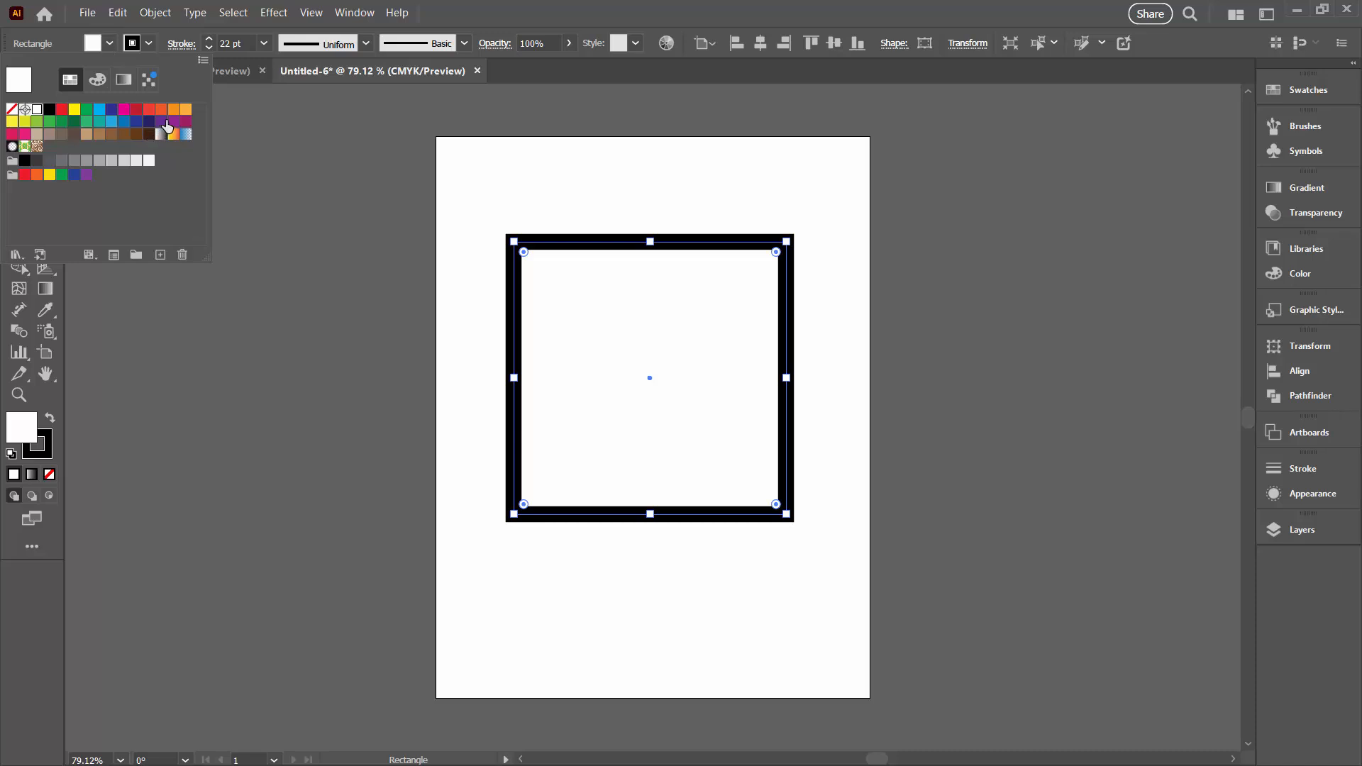
click(161, 109)
click(451, 276)
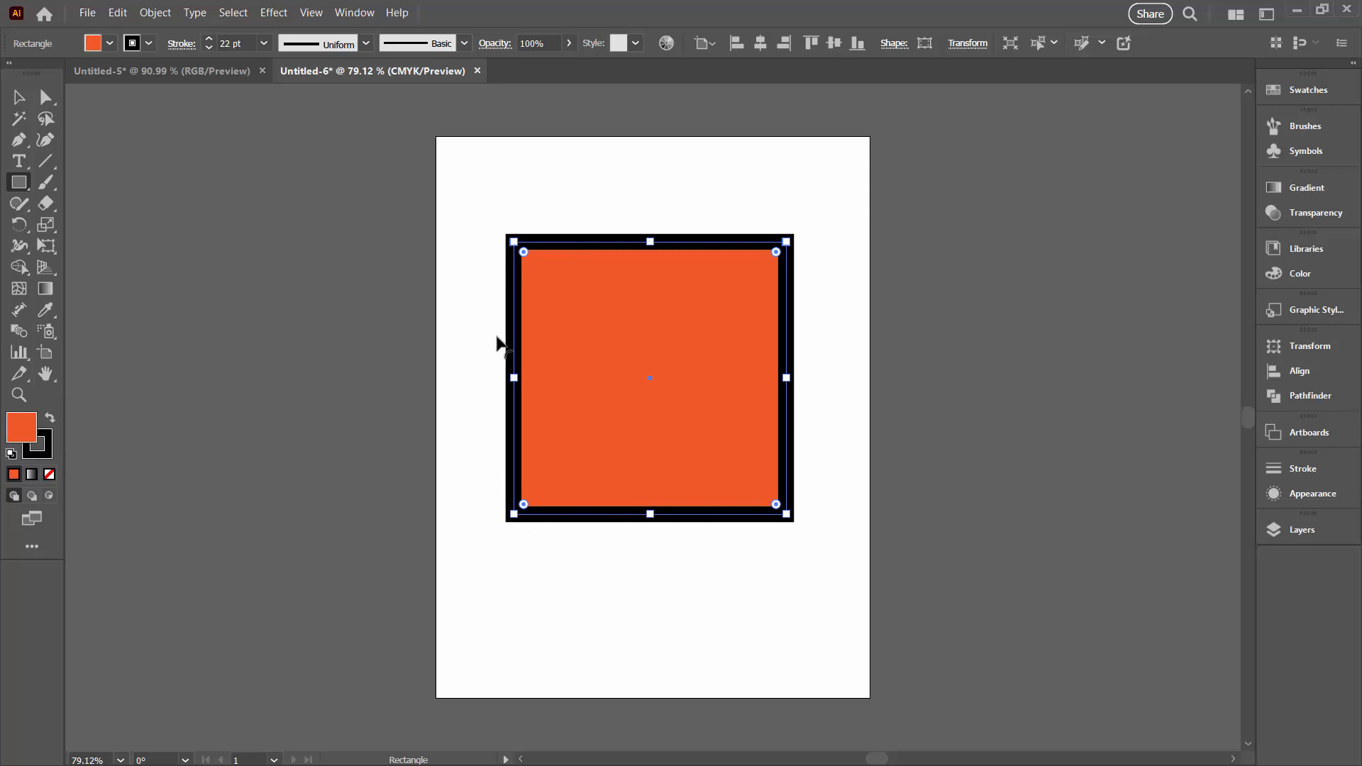
Compare how the black strokes sit on the orange squares in the Untitled-5 and Untitled-6 documents
click(167, 69)
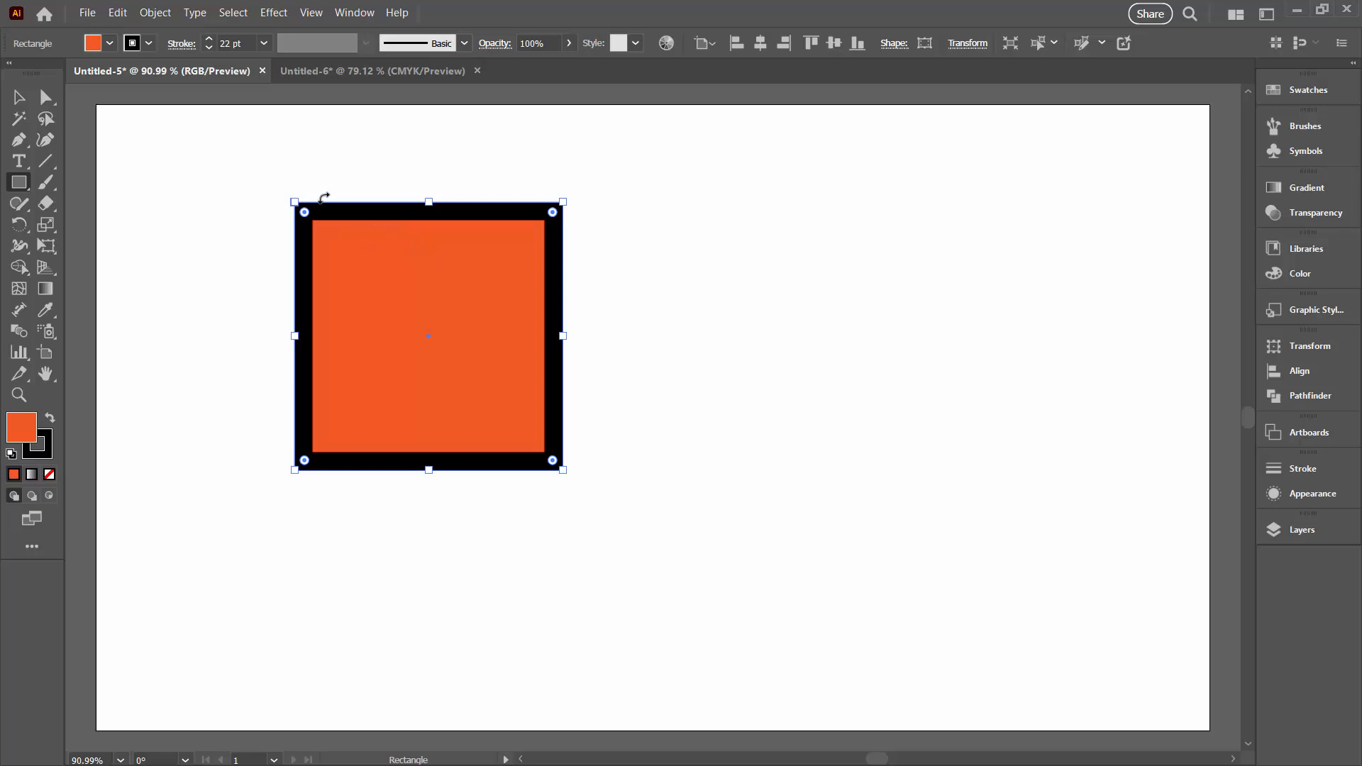
click(323, 71)
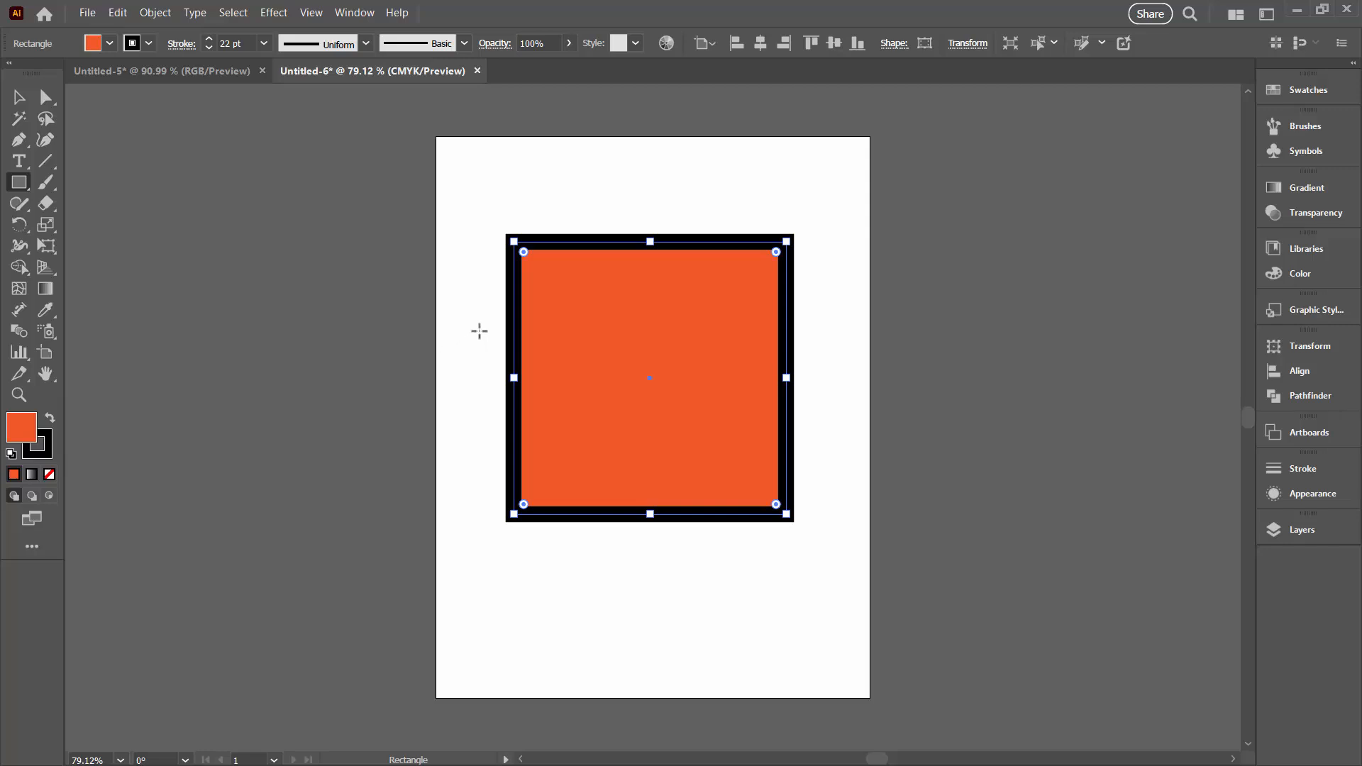
click(178, 73)
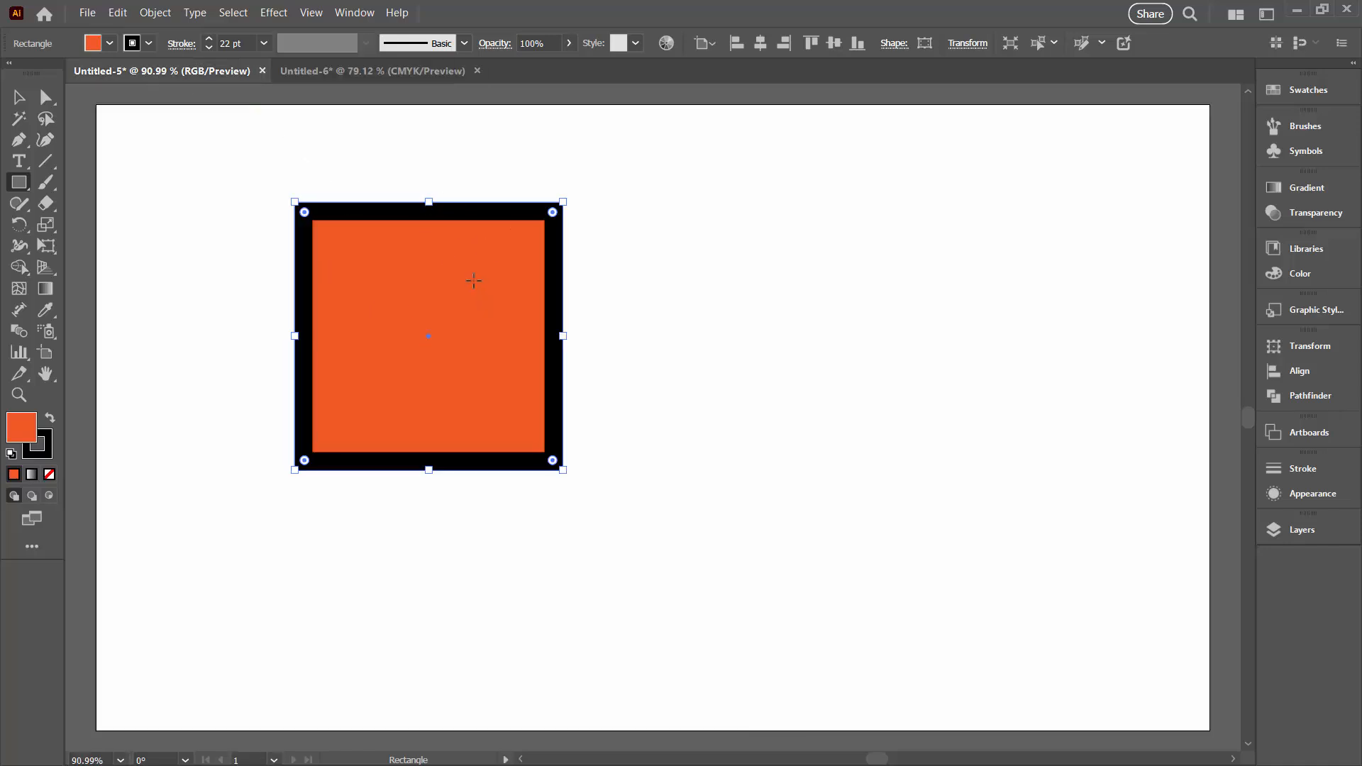
click(327, 75)
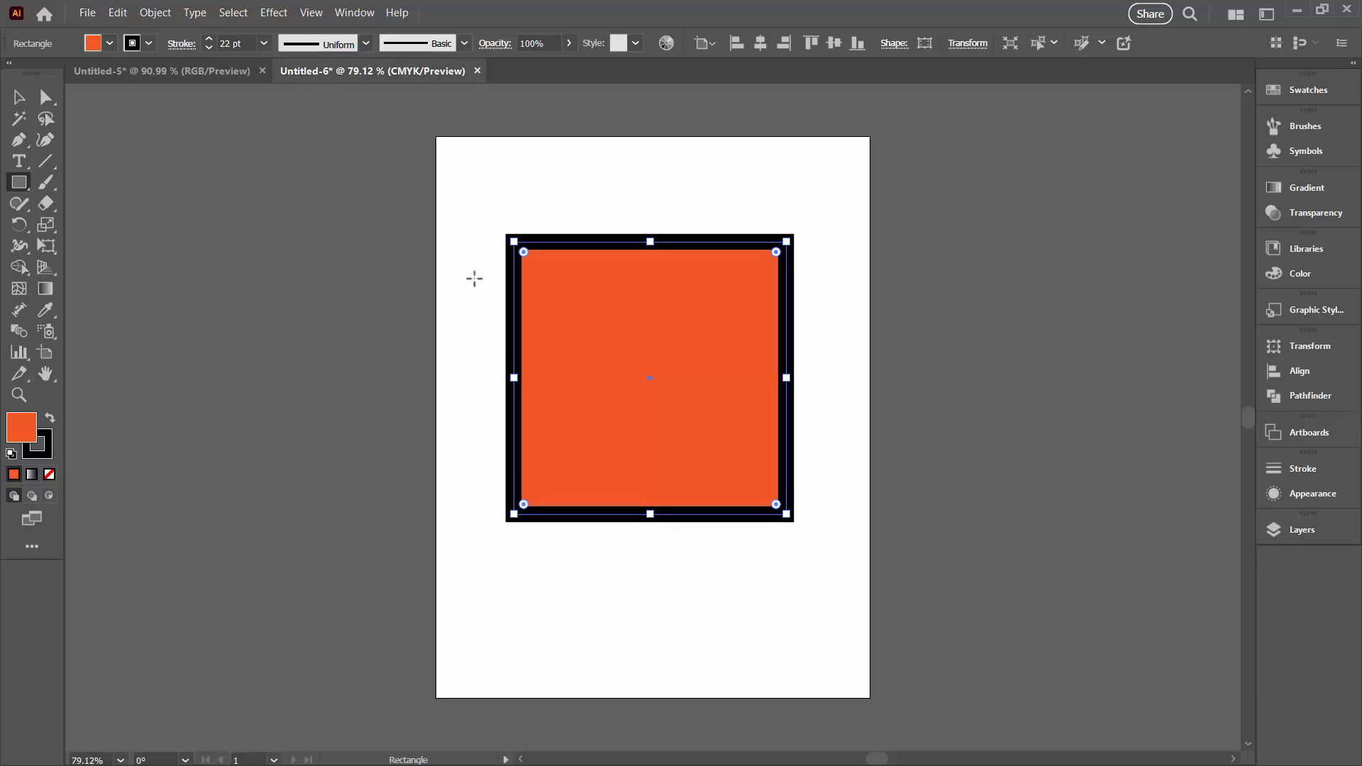
Draw a steep diagonal line across the orange square, extending beyond its upper and lower edges
click(46, 162)
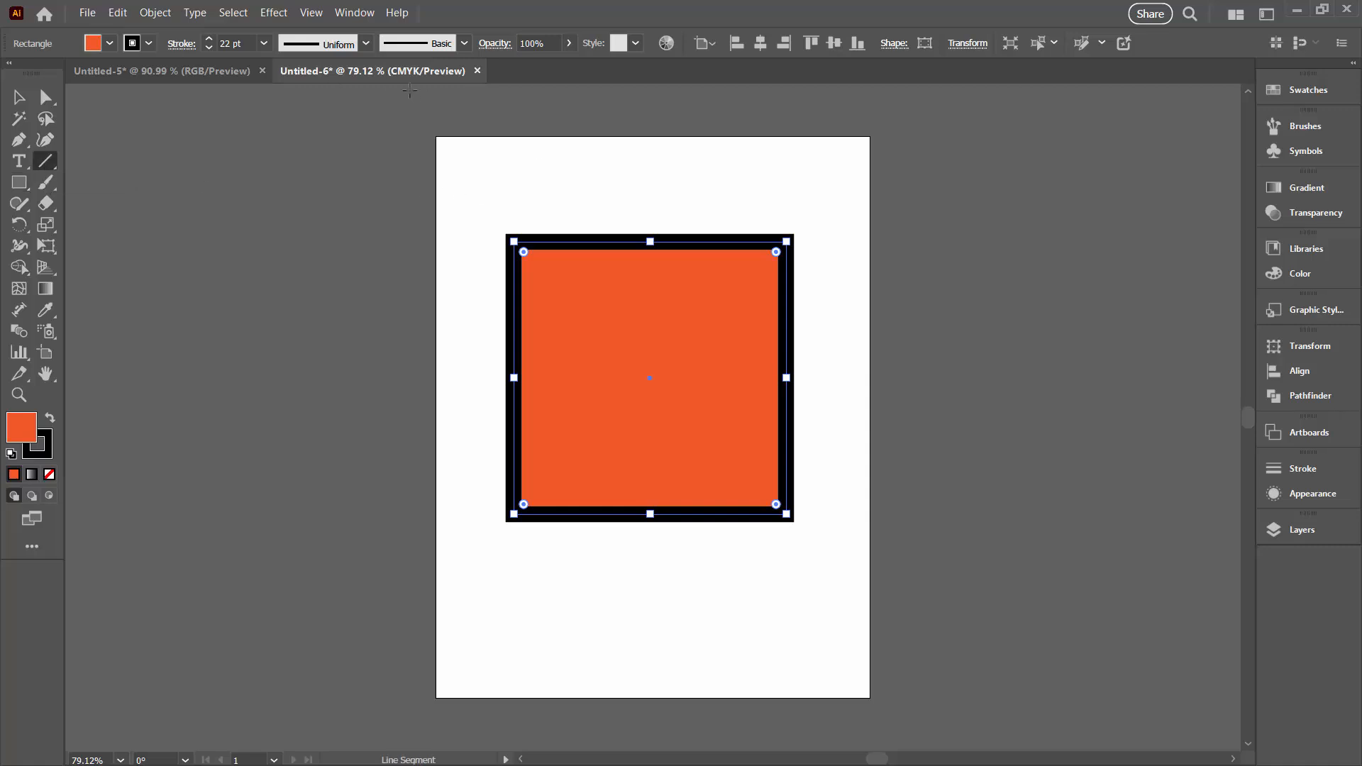
mouse_move(623, 190)
mouse_down()
mouse_move(671, 576)
mouse_move(695, 603)
mouse_up()
click(19, 97)
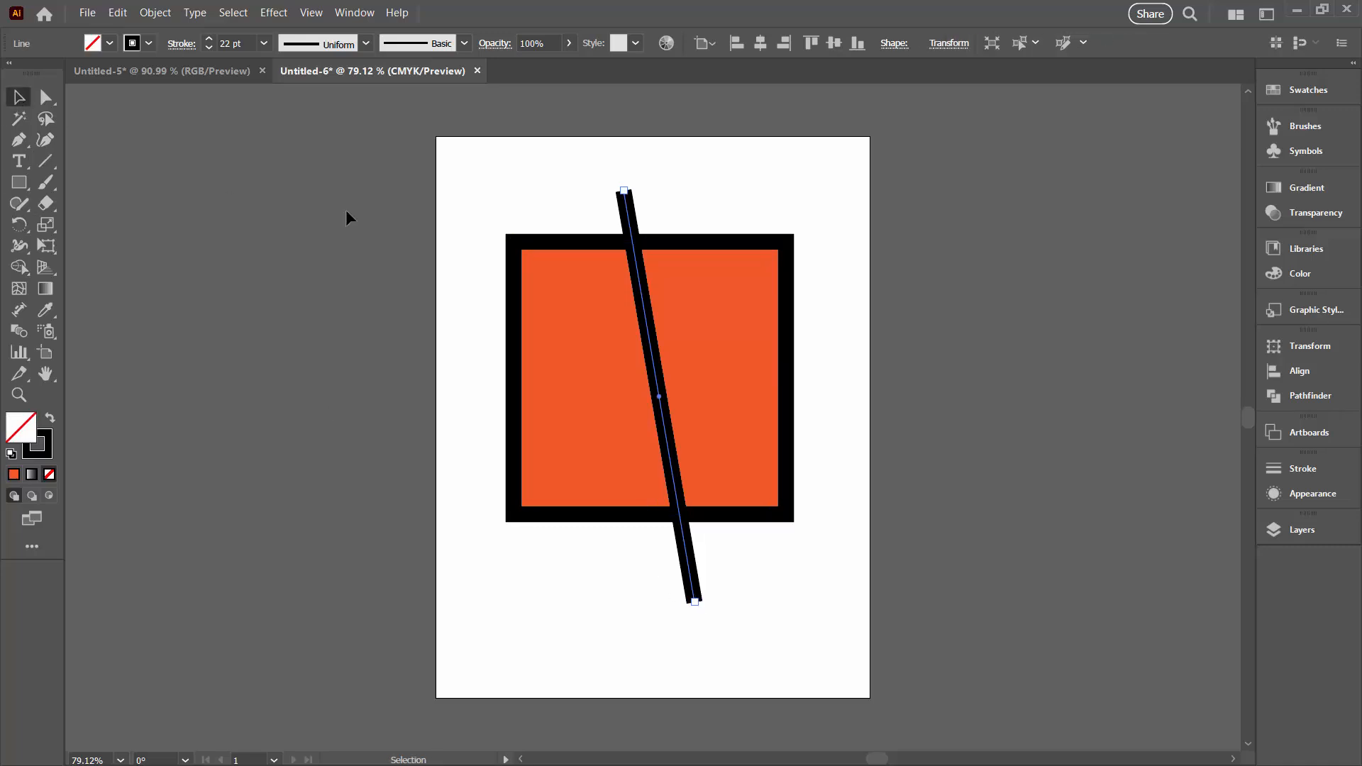
Divide the square along the diagonal line with the Pathfinder Divide operation
click(485, 208)
drag(475, 189, 867, 634)
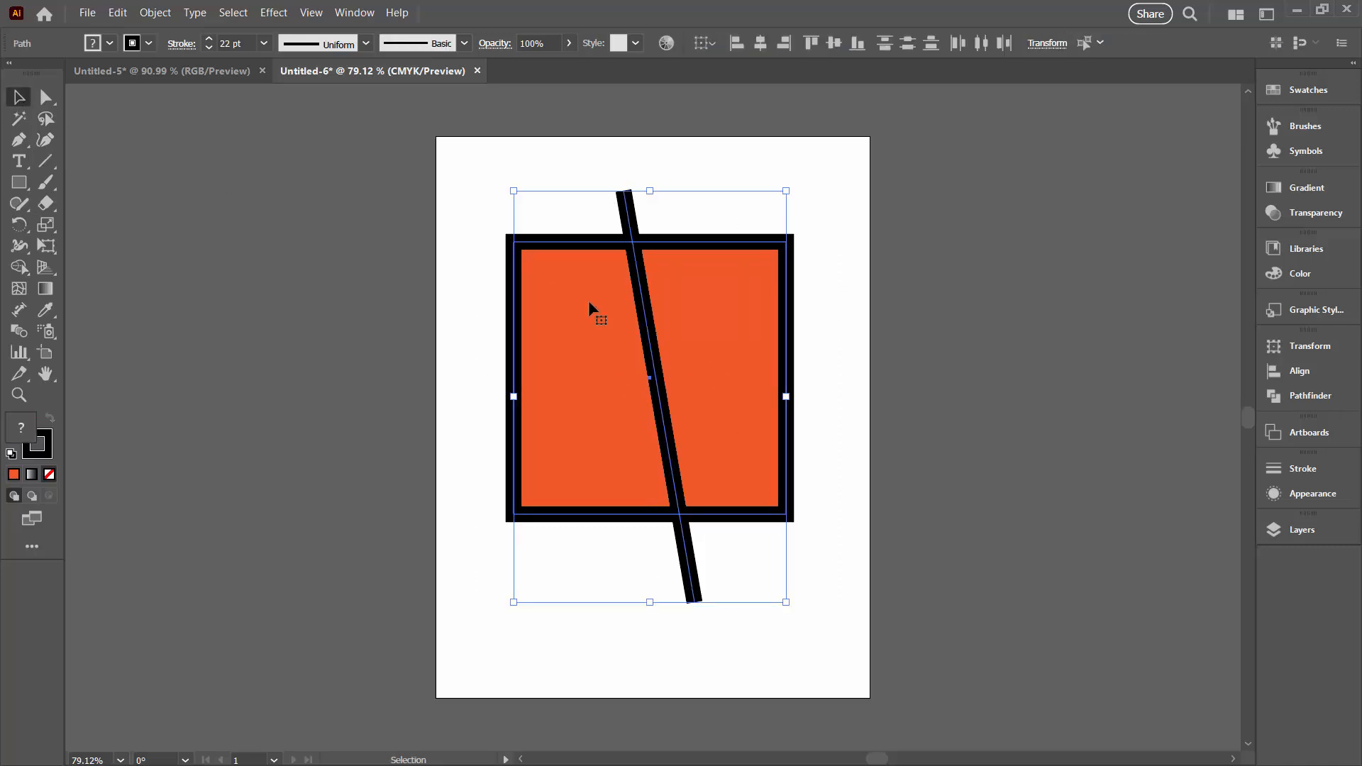
click(1282, 397)
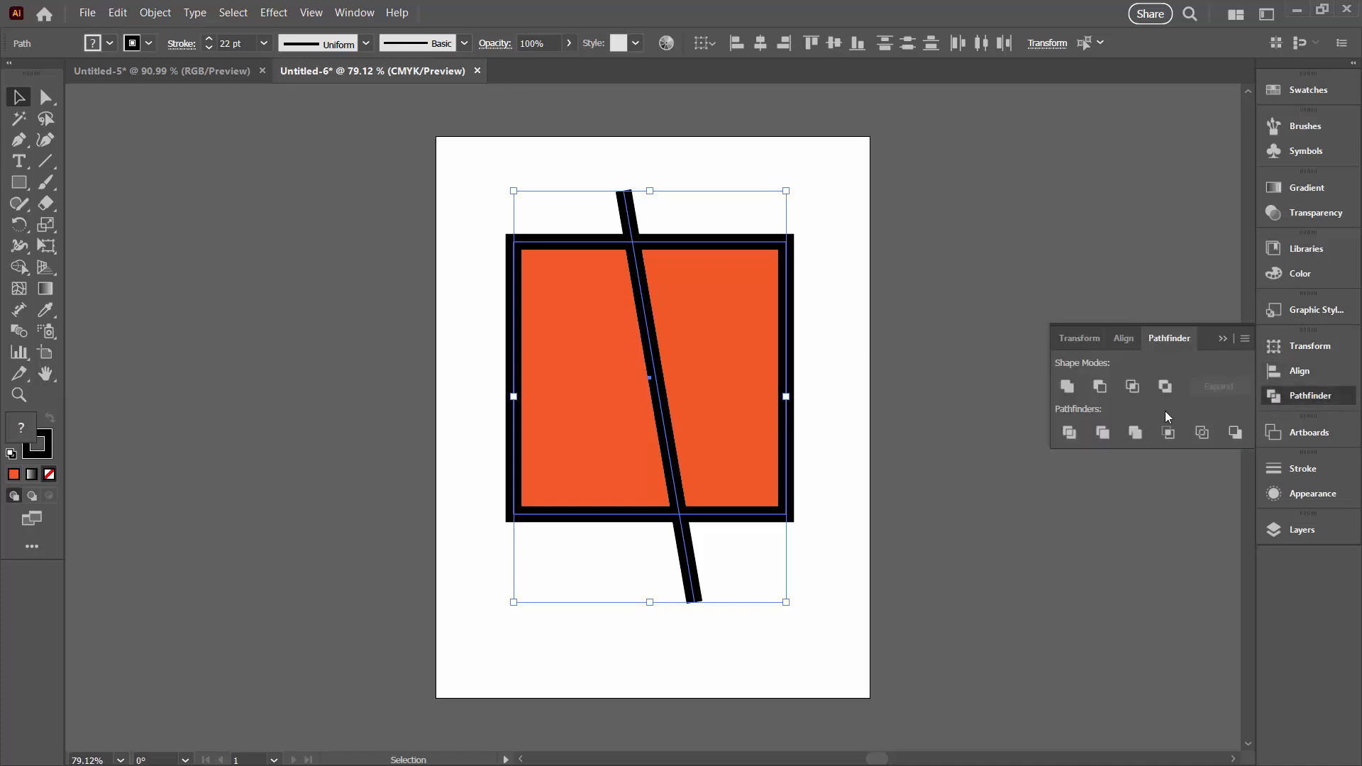
click(1069, 433)
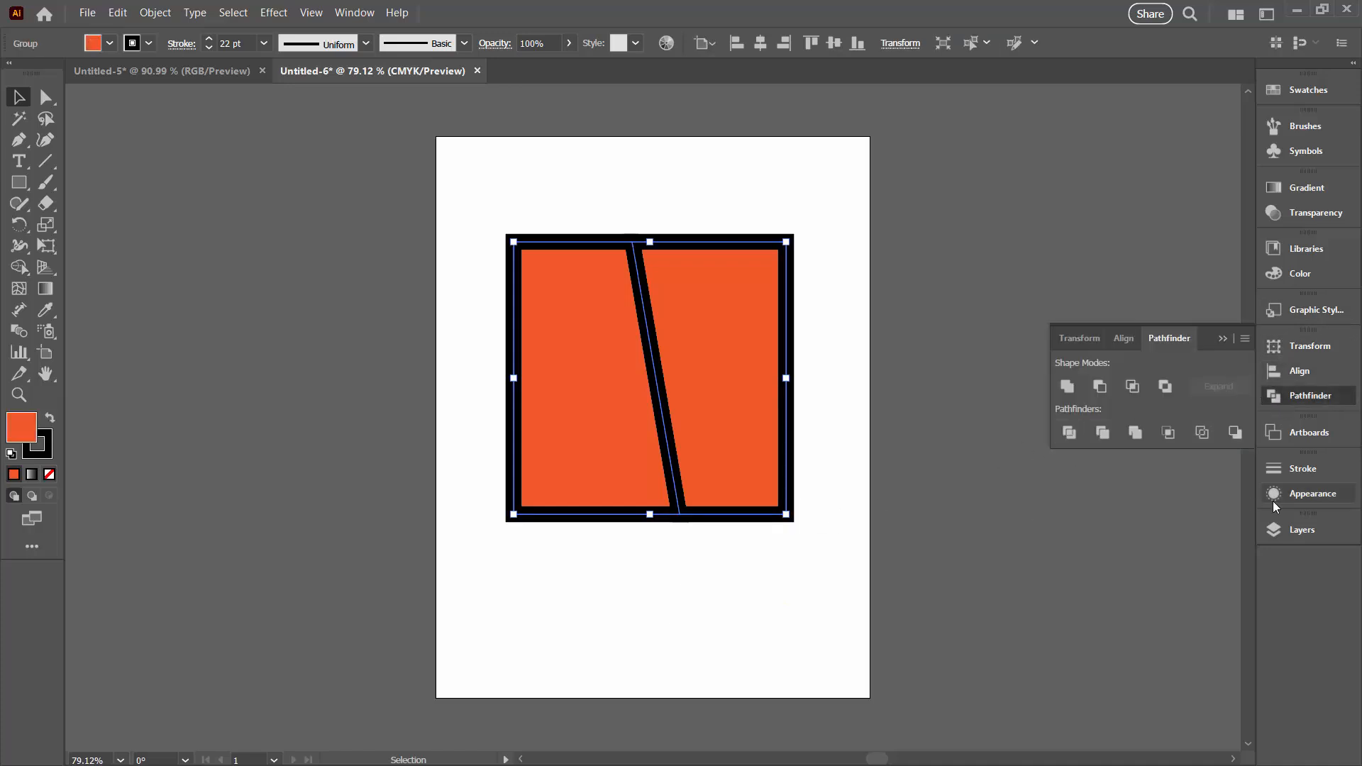
Expand the divided group in the layer list, select its lower path and move that left piece away from the right one
click(1279, 525)
click(1106, 256)
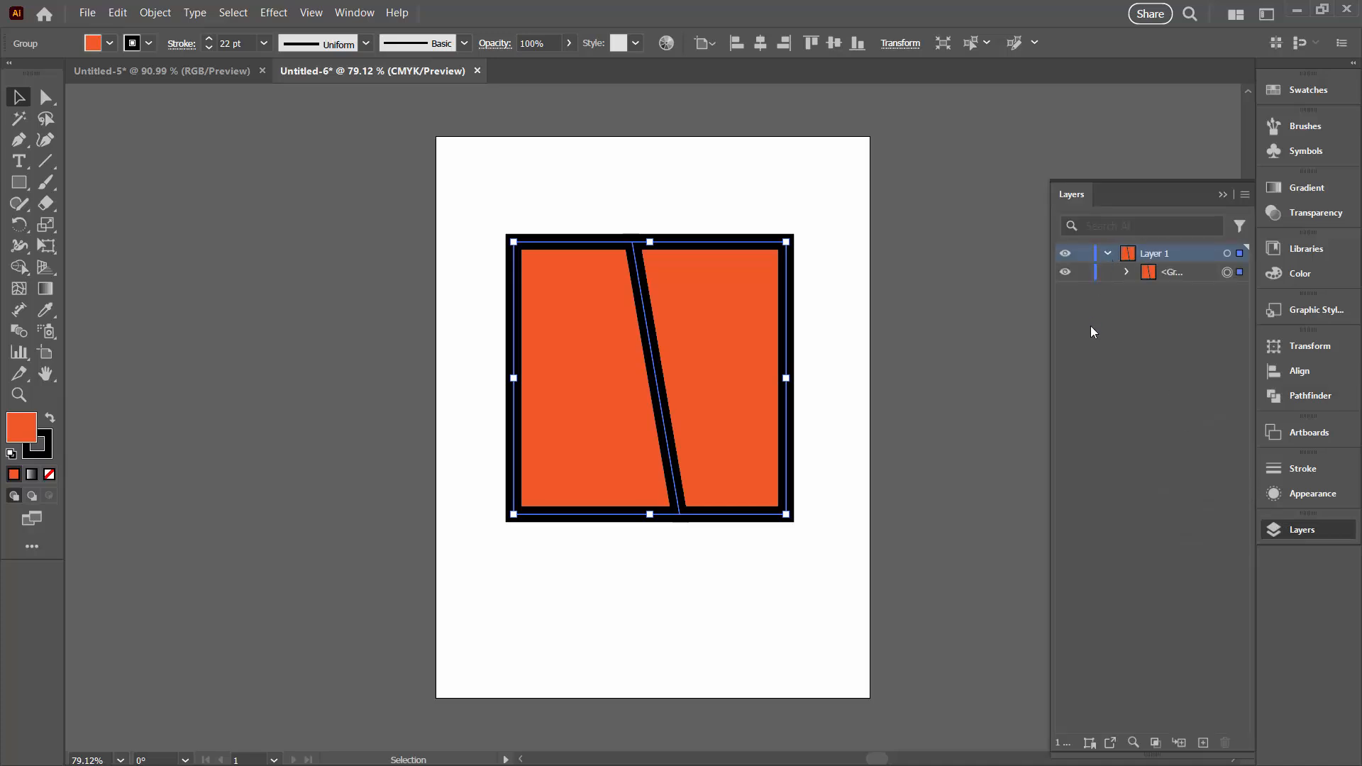
click(1125, 273)
drag(1050, 341, 977, 341)
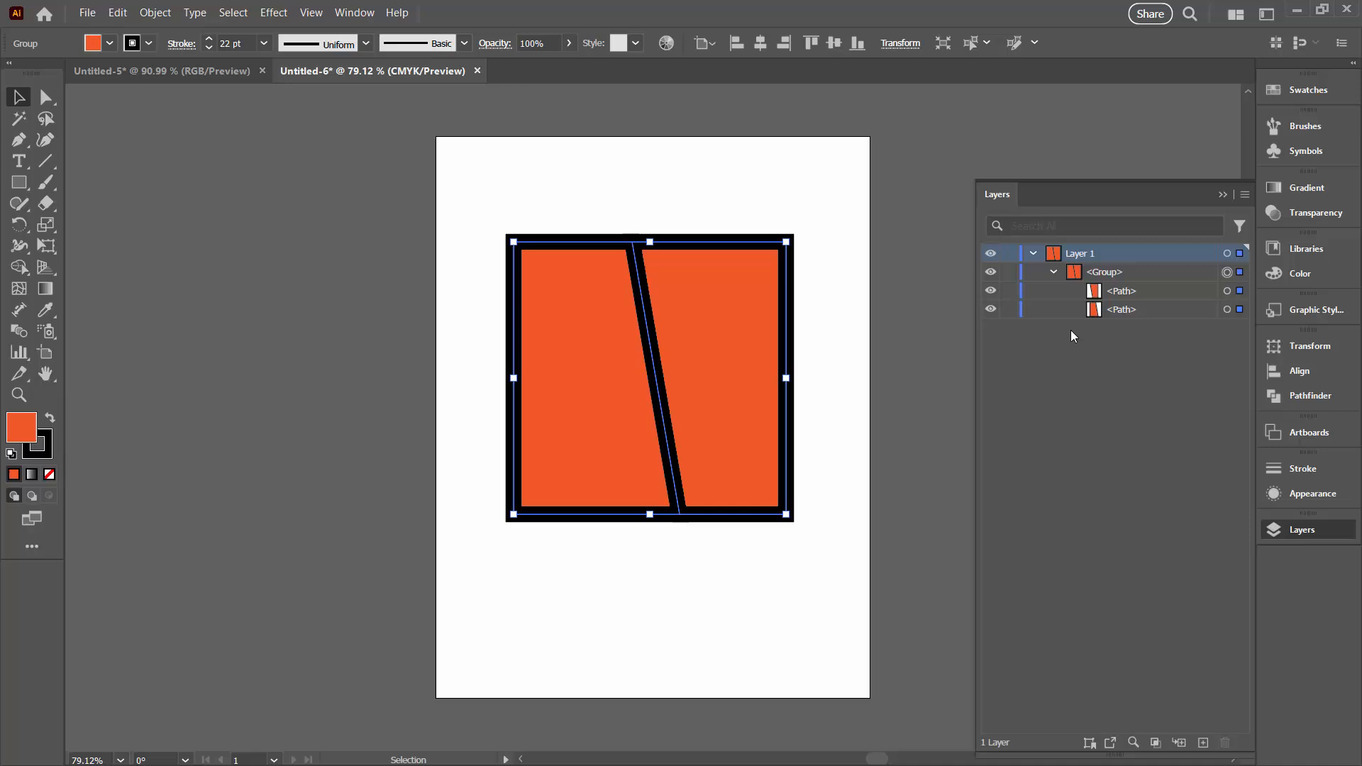
click(1231, 310)
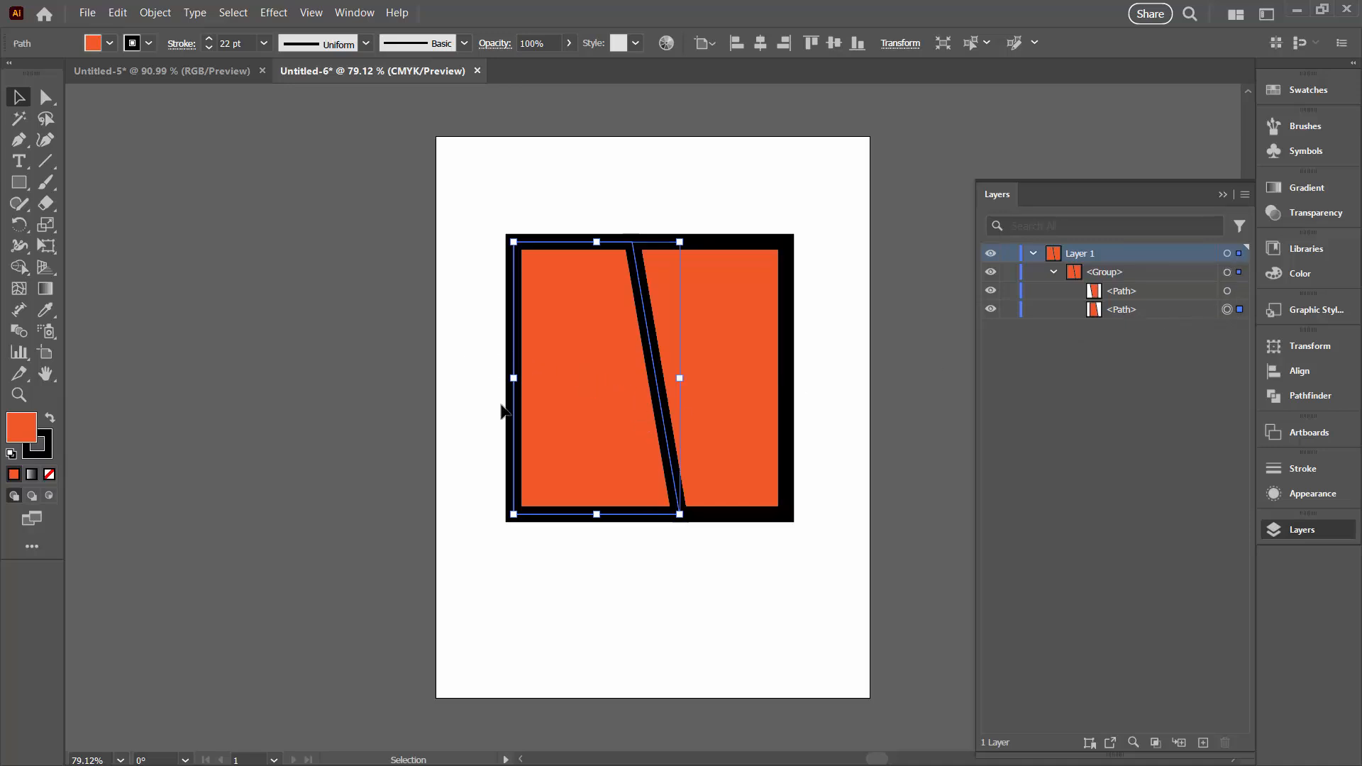
drag(521, 415, 483, 415)
click(616, 562)
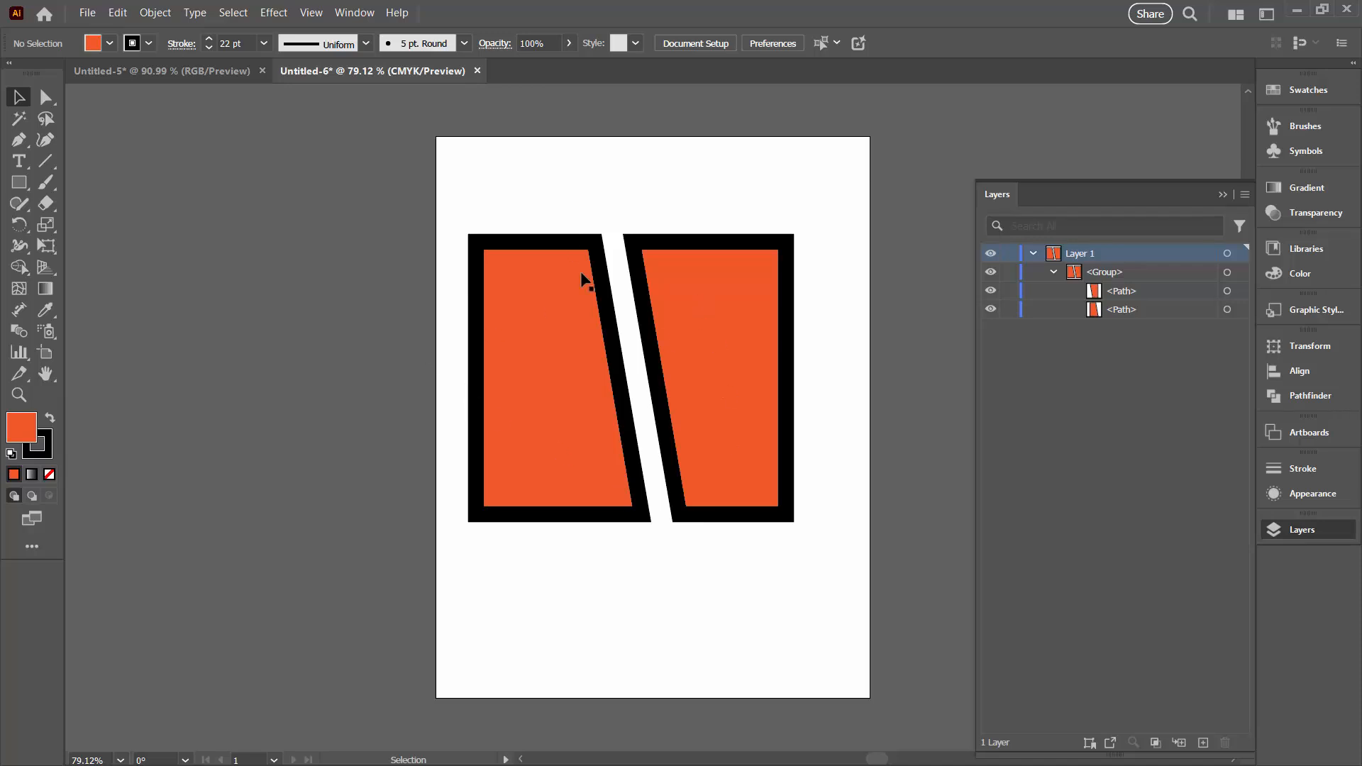
Switch to the Untitled-5 document and draw a steep diagonal line crossing the whole orange square
click(163, 68)
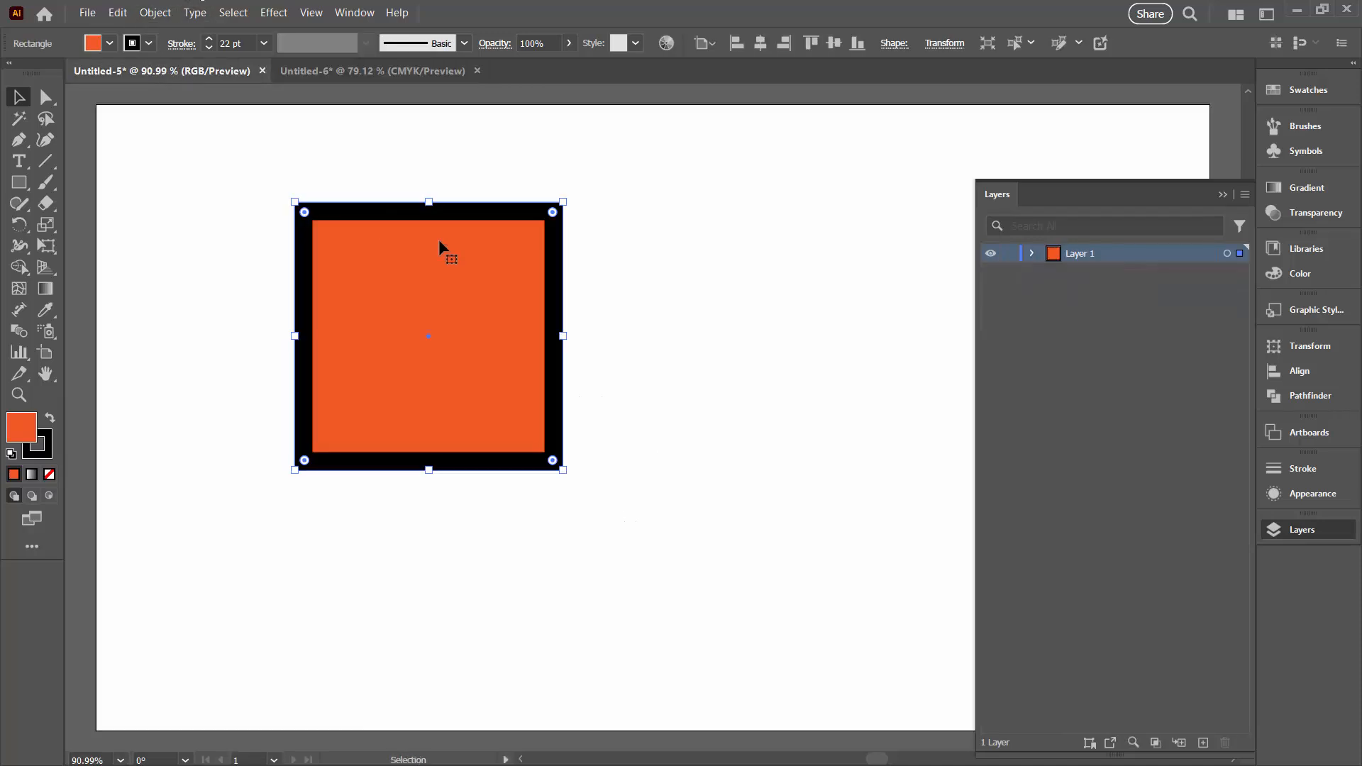
click(45, 161)
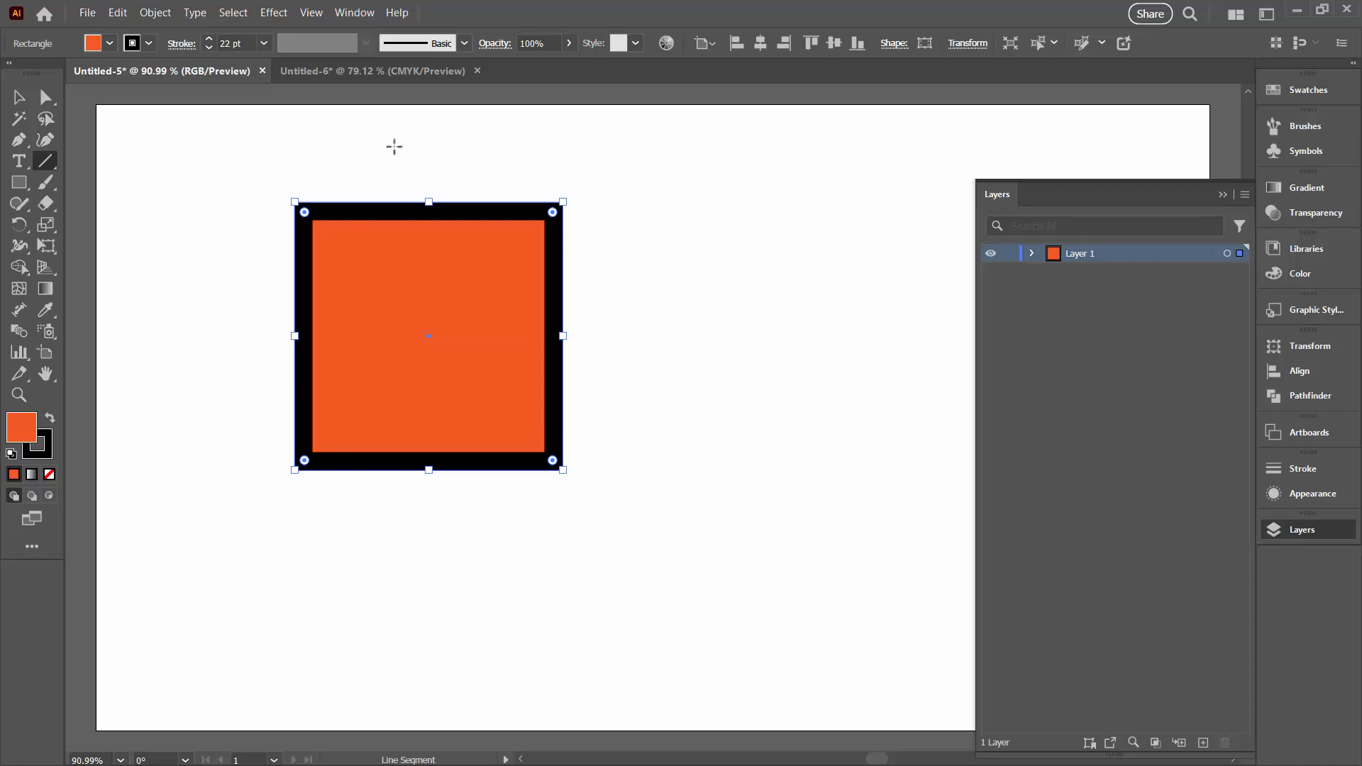
drag(391, 134, 468, 551)
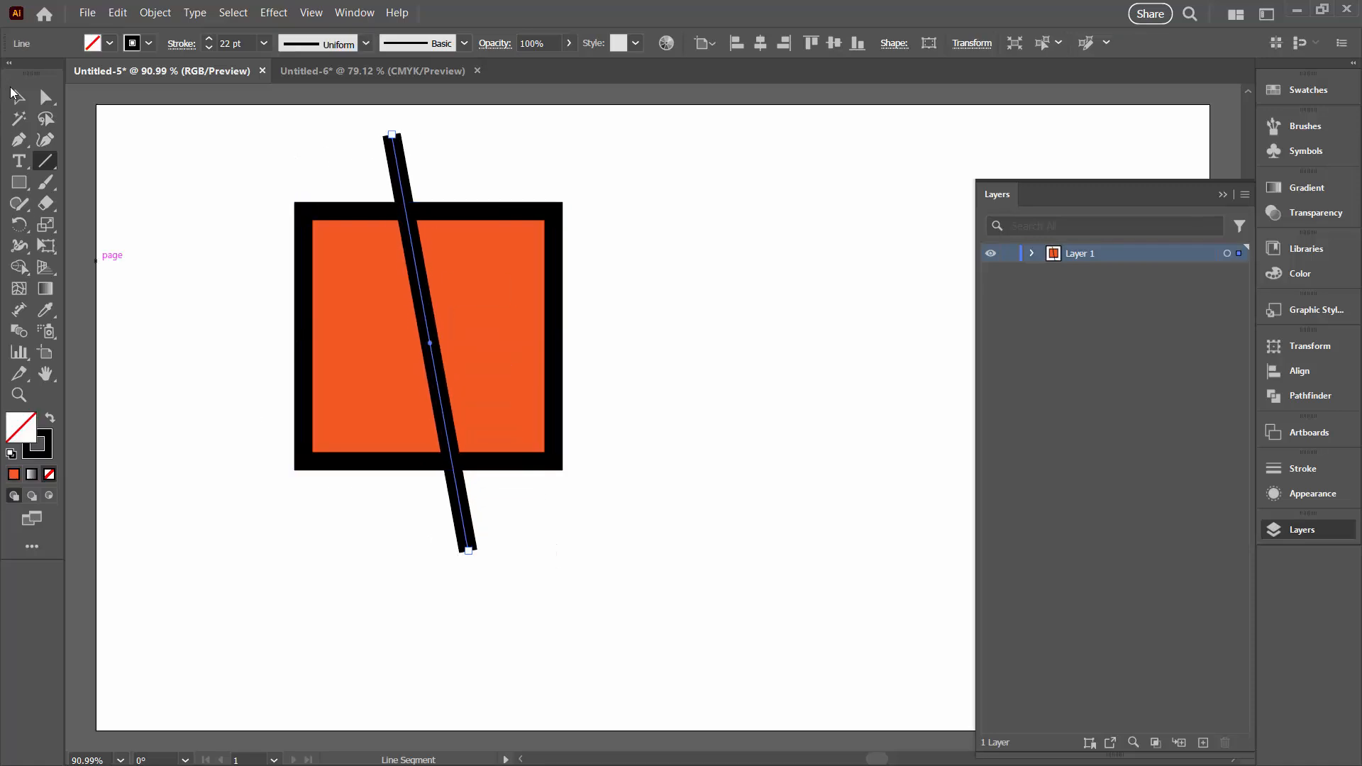
Select the RGB document's square and line together and apply the Pathfinder Divide operation
click(13, 93)
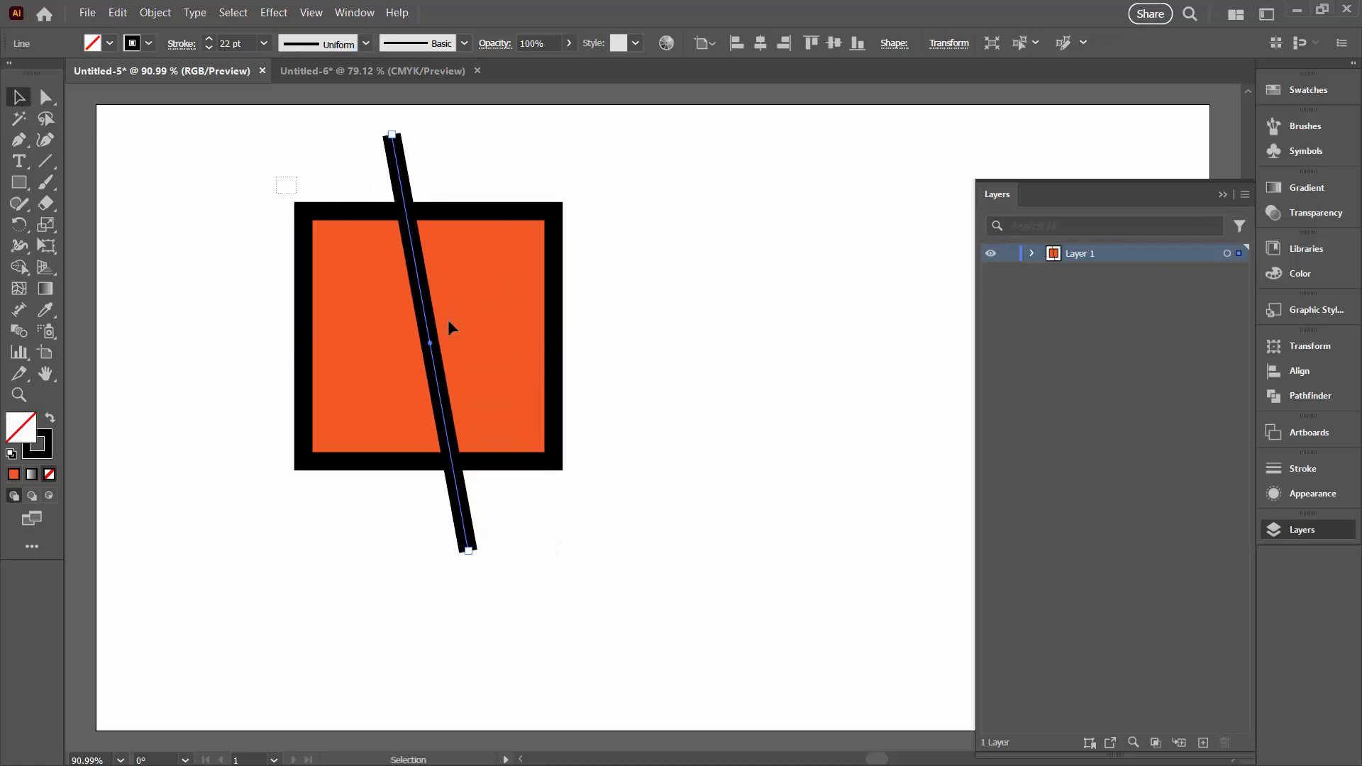
key(ctrl+a)
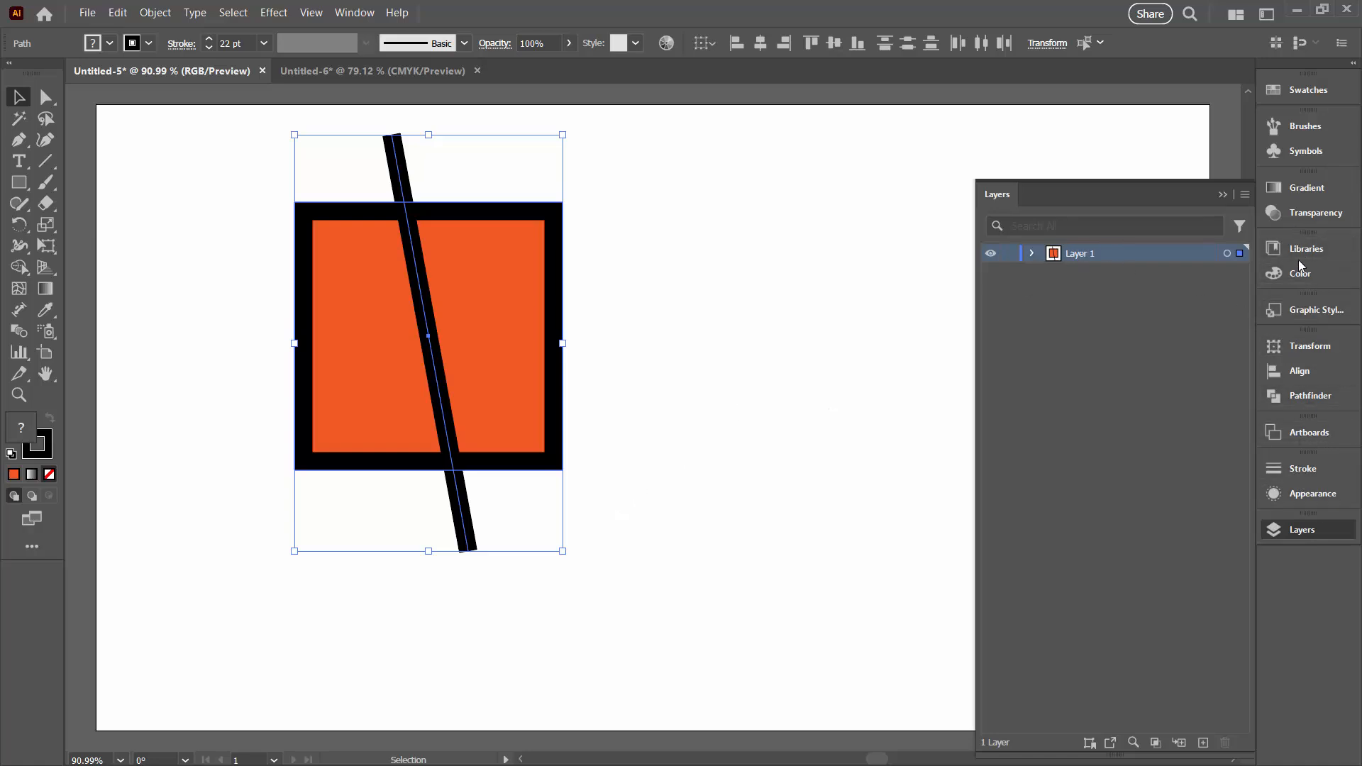
click(1304, 395)
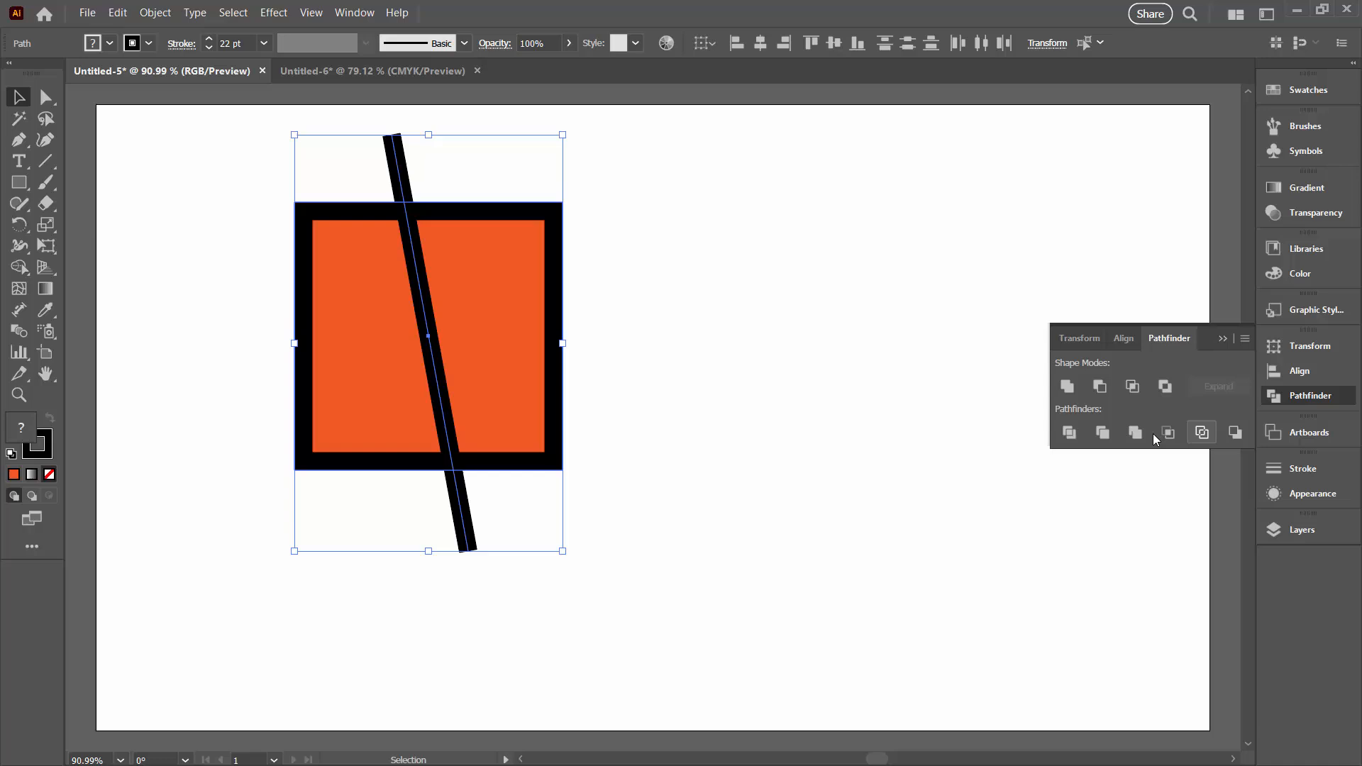
click(1069, 433)
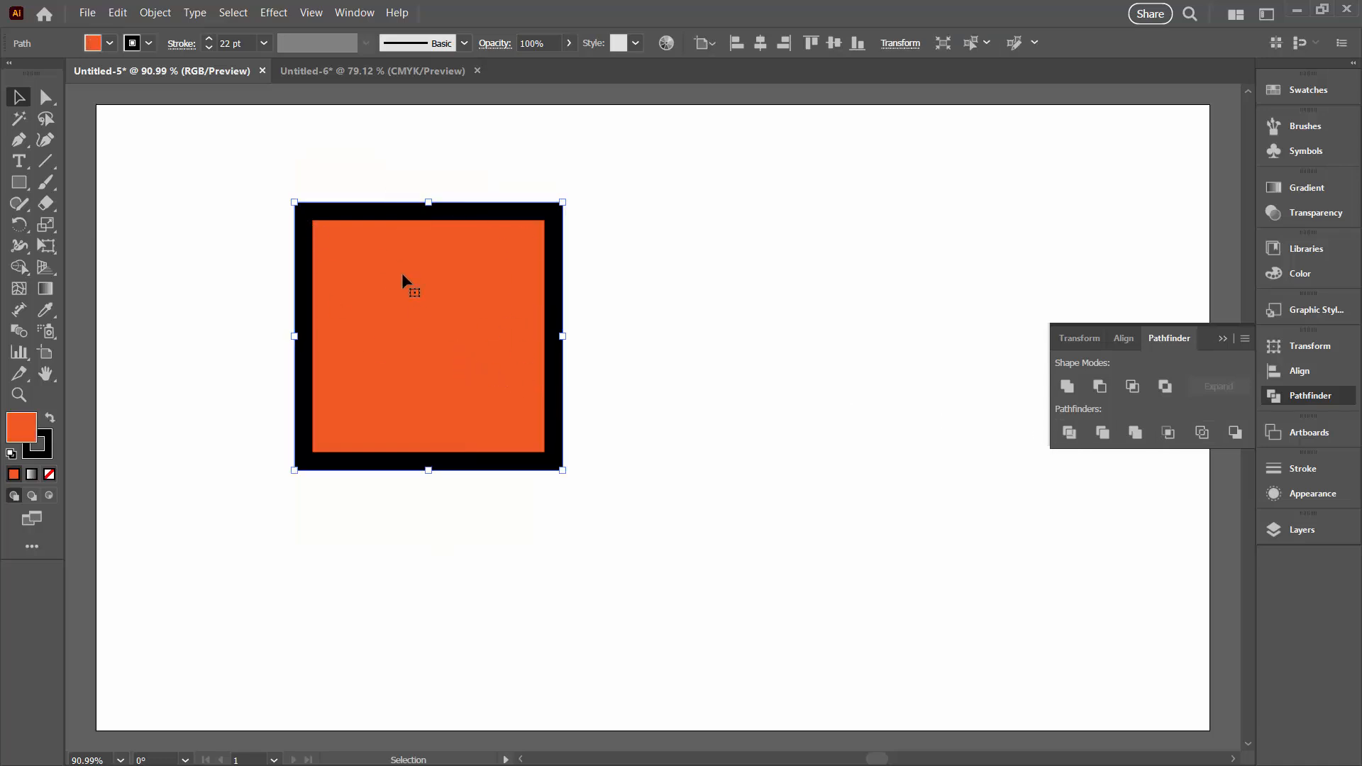
Inspect the contents of Layer 1 to check which paths the divide operation produced
click(1302, 529)
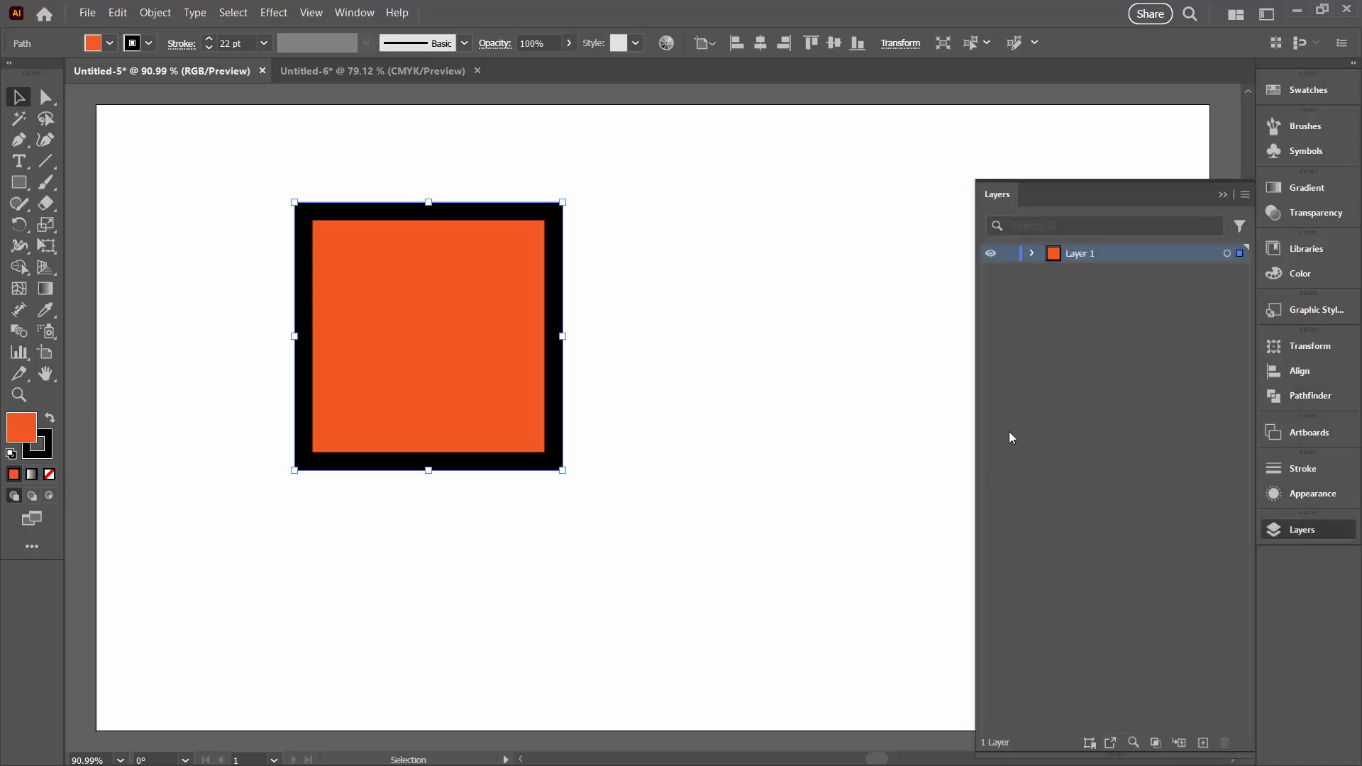
click(1031, 253)
click(608, 341)
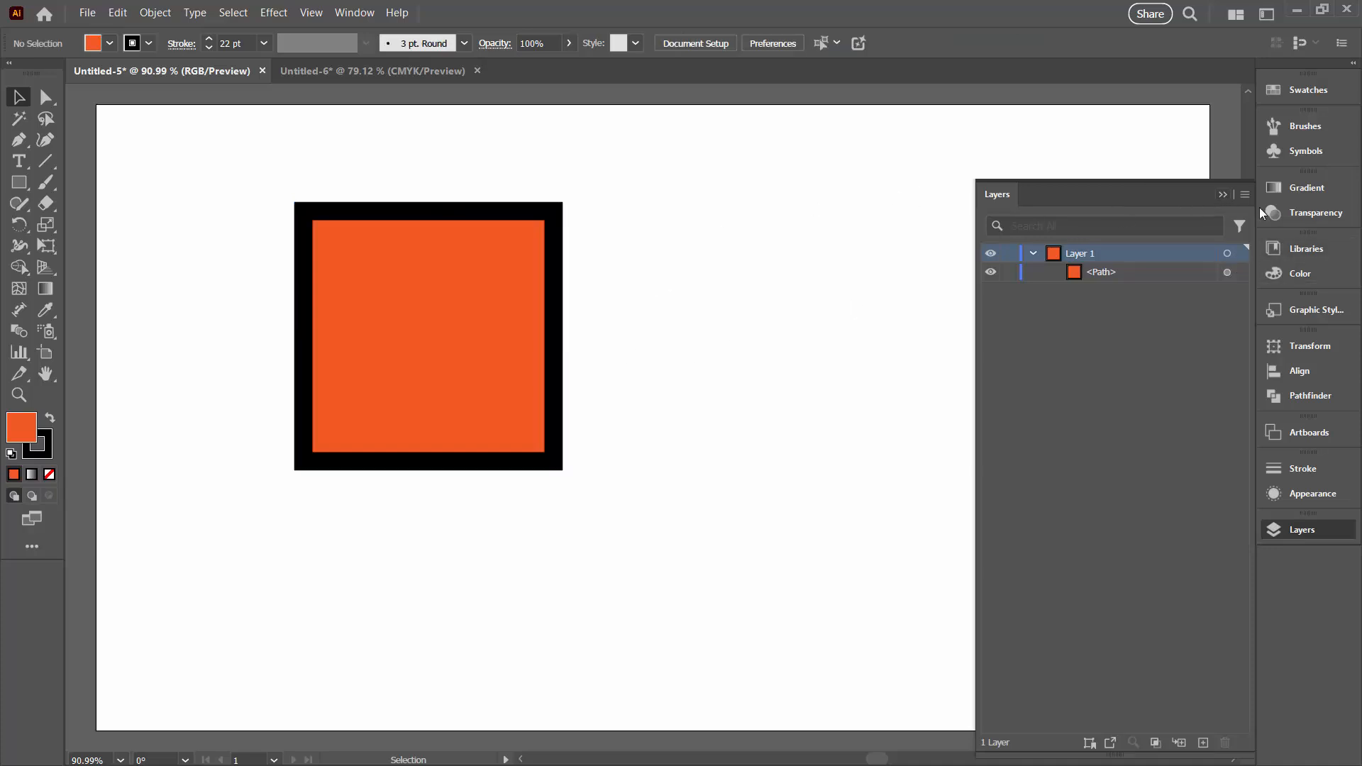
click(1223, 195)
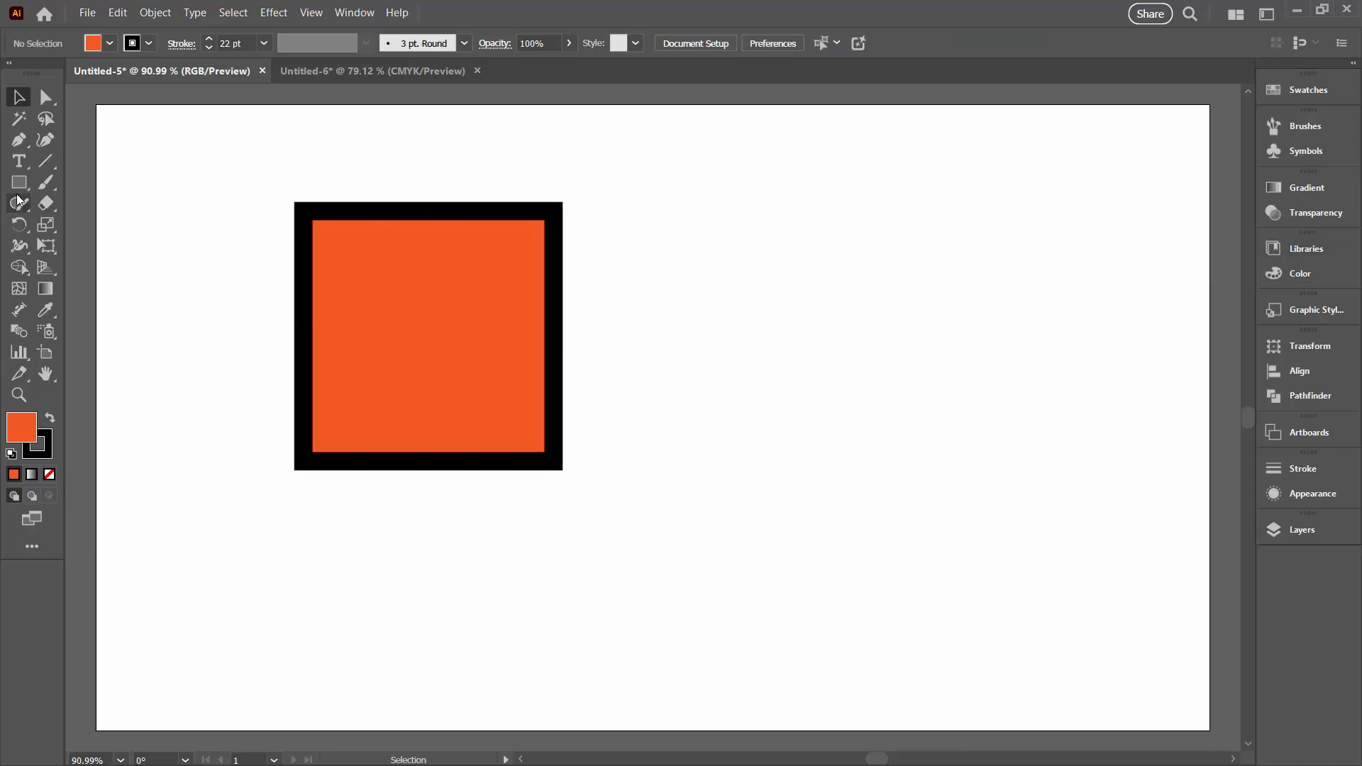
Draw a steep diagonal line across the whole orange square and clear its appearance so it has no fill or stroke
click(45, 160)
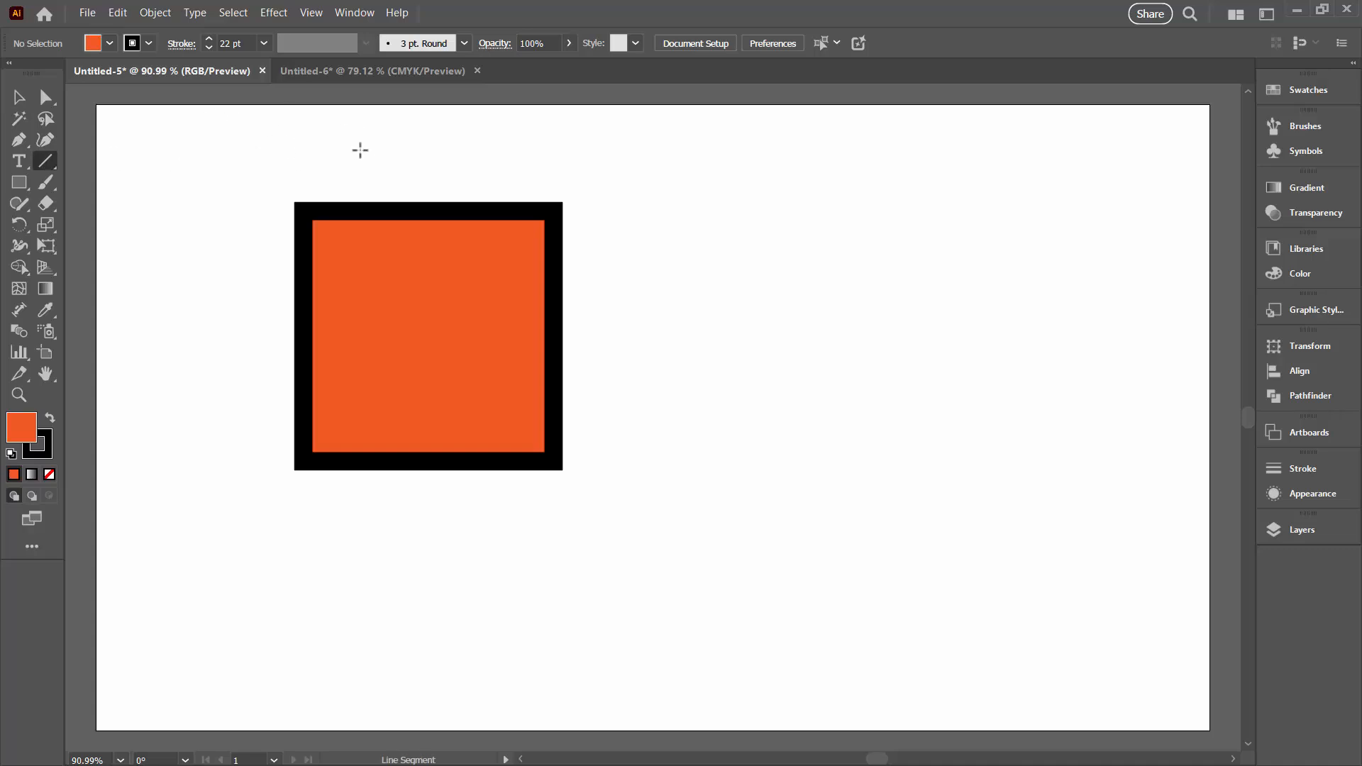
drag(355, 134, 492, 537)
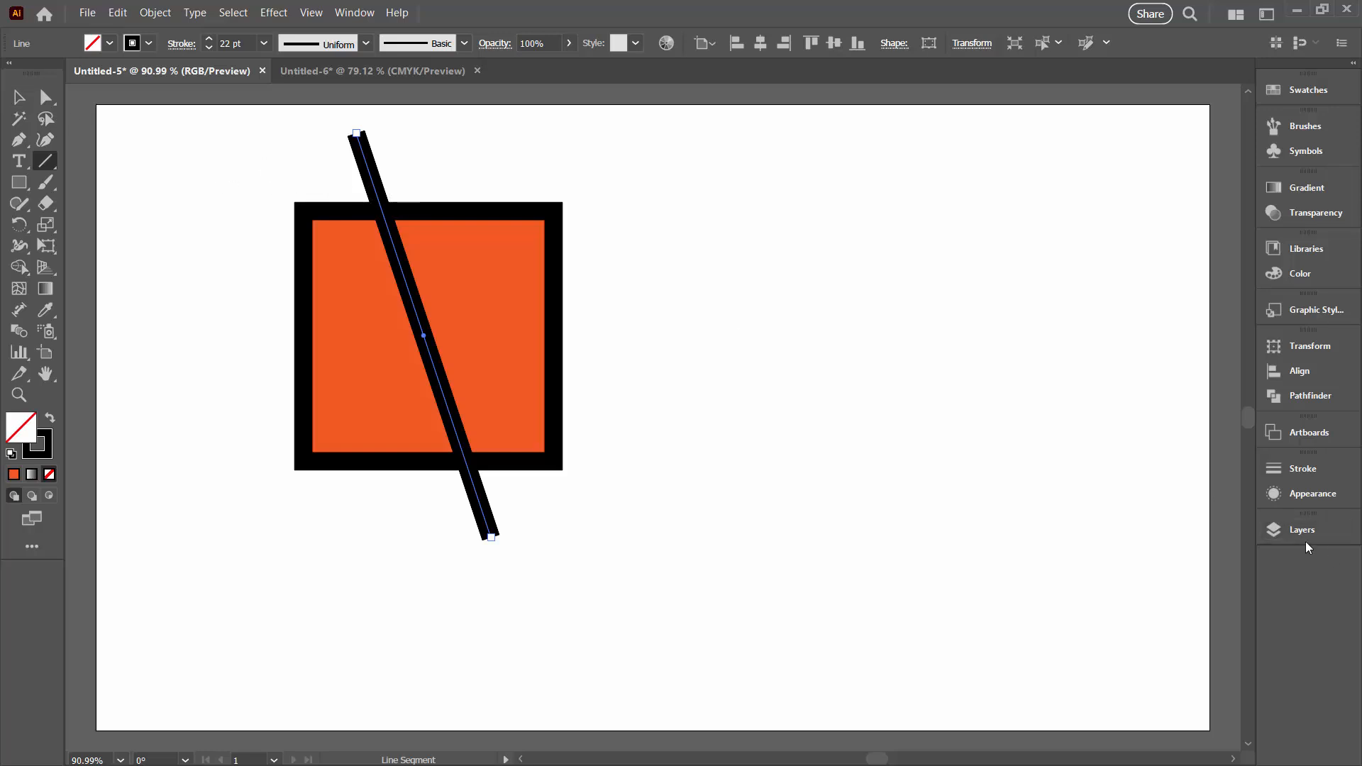
click(1286, 491)
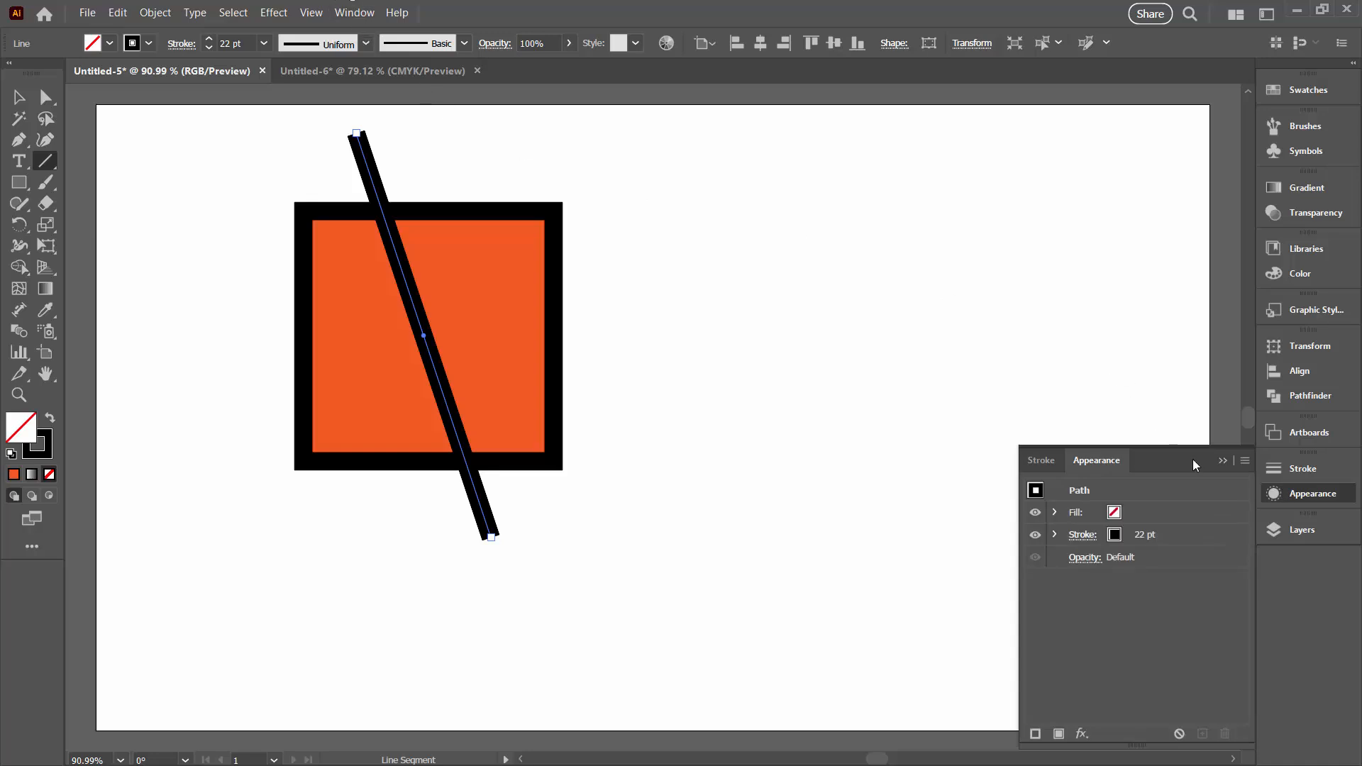
click(1245, 461)
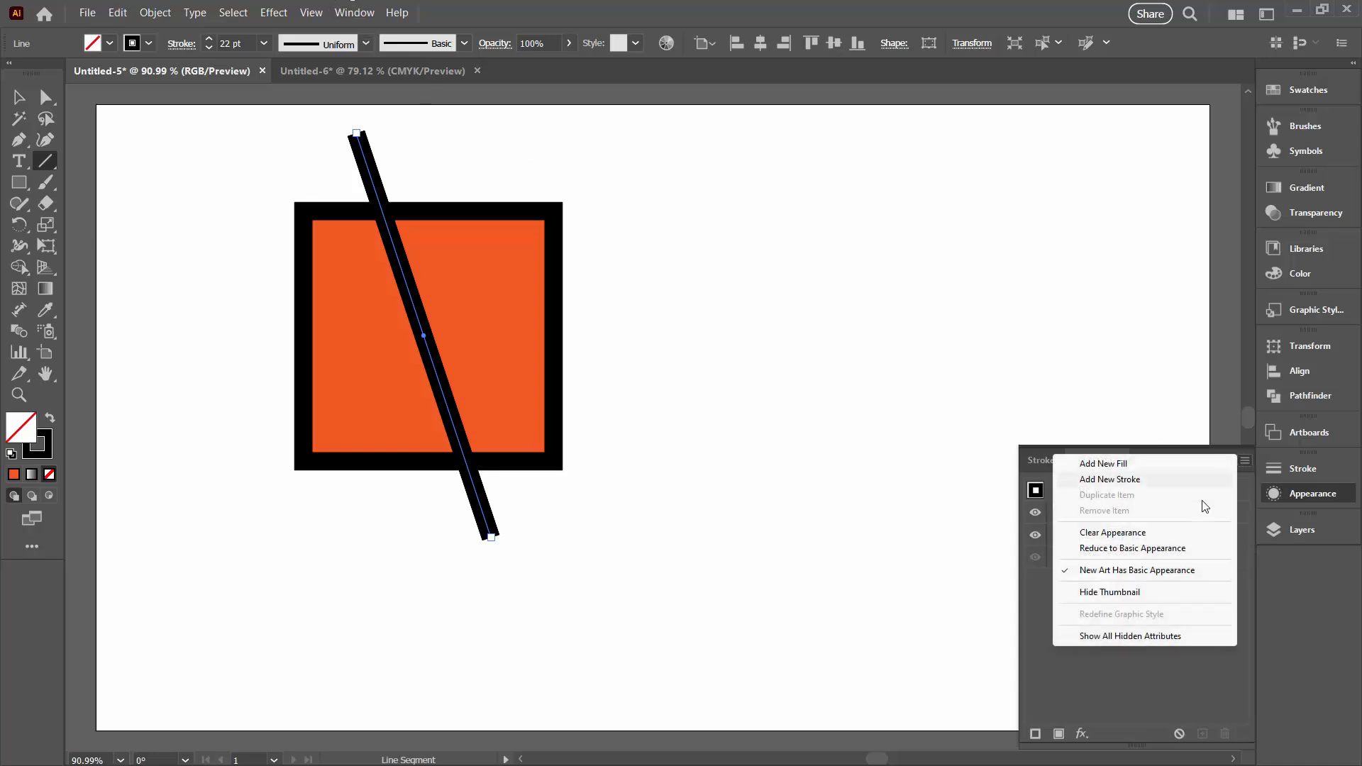
click(1084, 533)
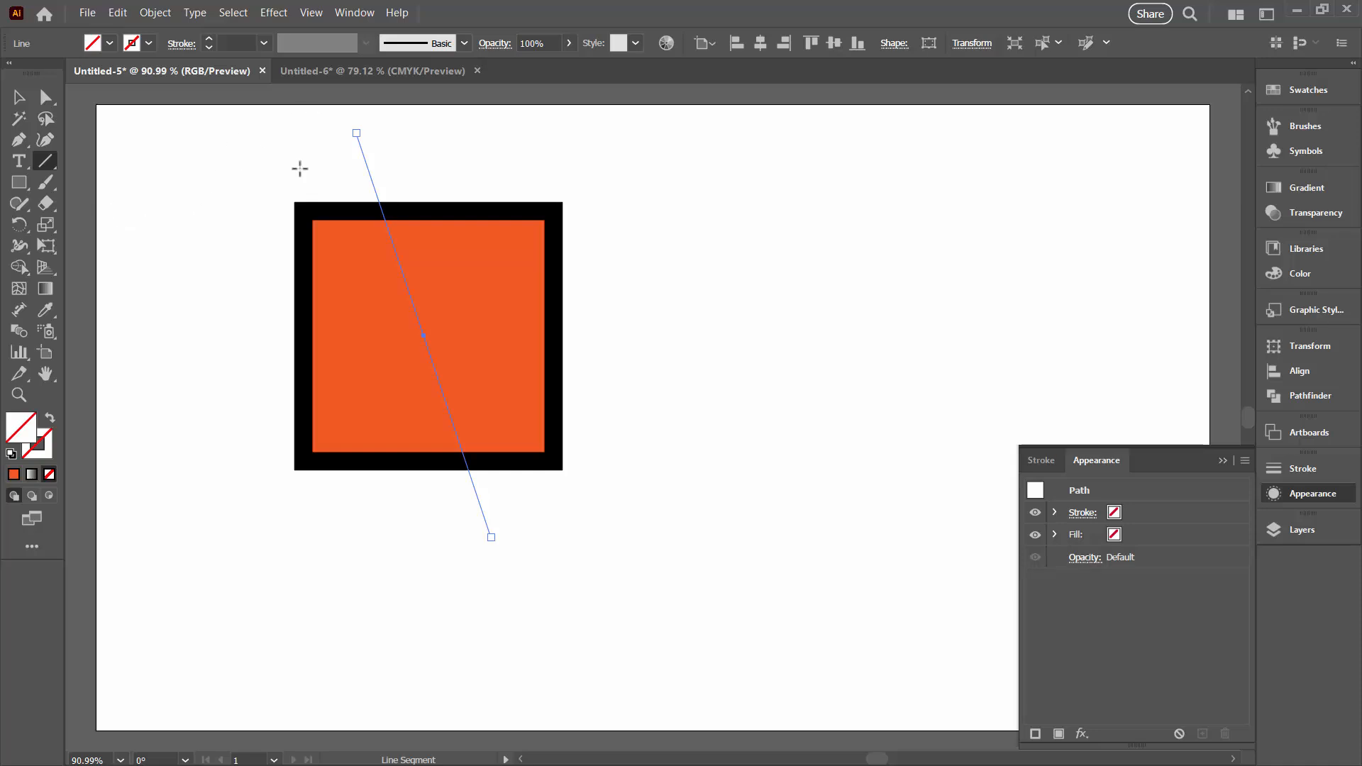
Select the square together with the unstroked line and apply the Pathfinder Divide operation
key(v)
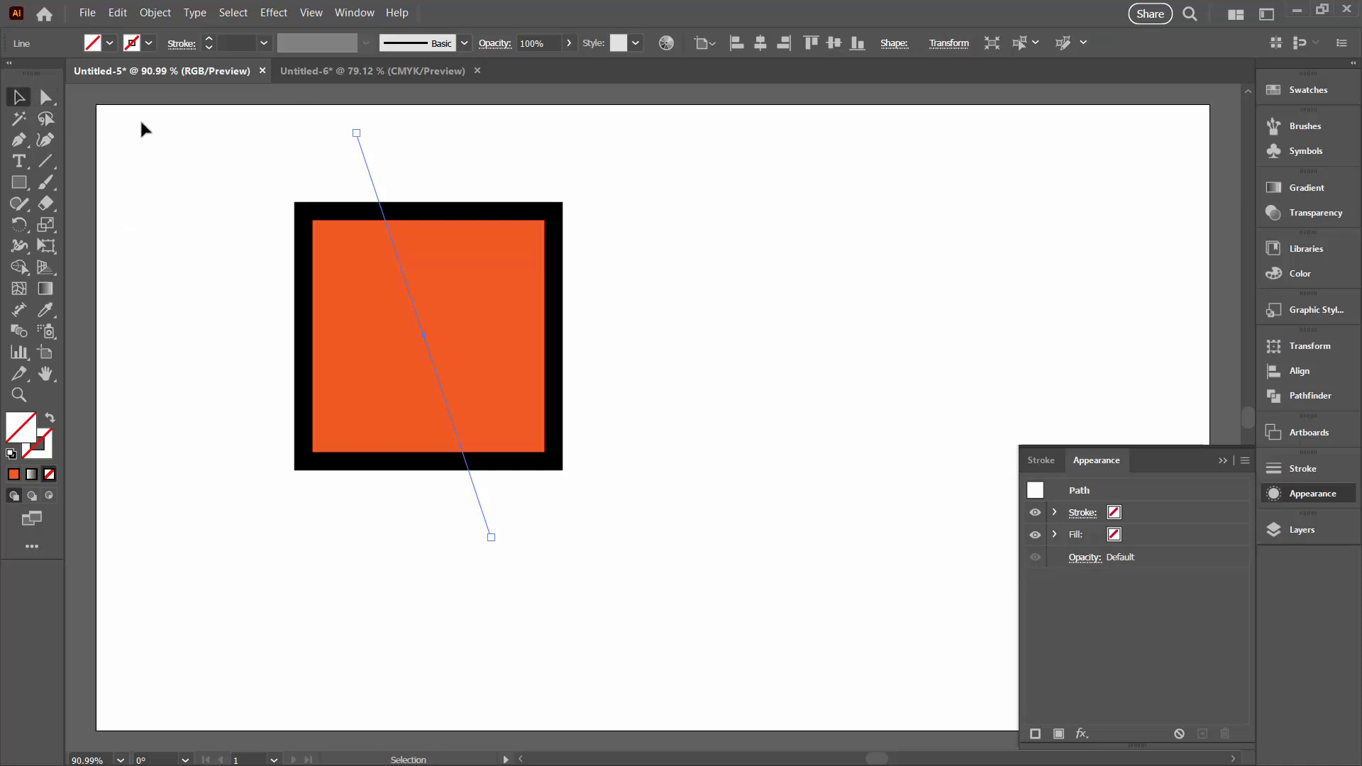
drag(161, 123, 596, 492)
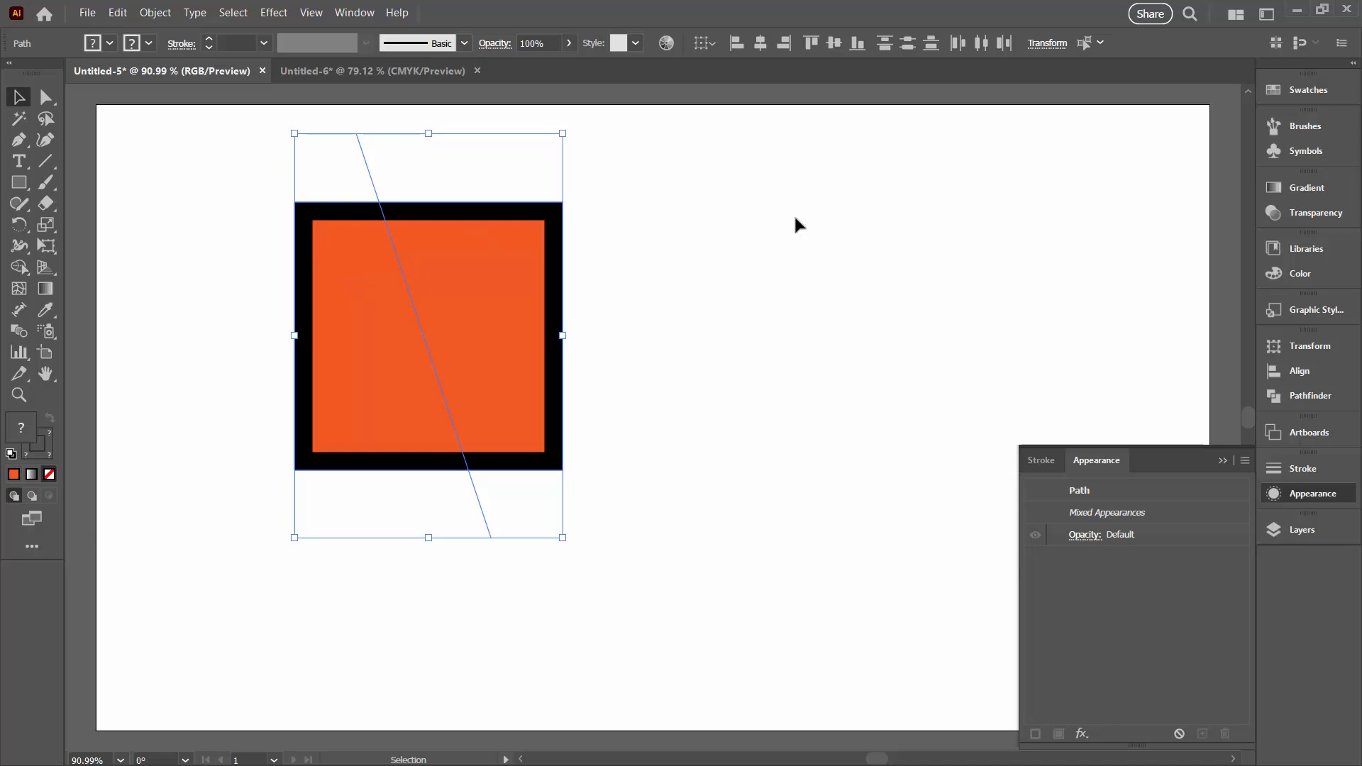
drag(1289, 402, 1225, 398)
click(1243, 395)
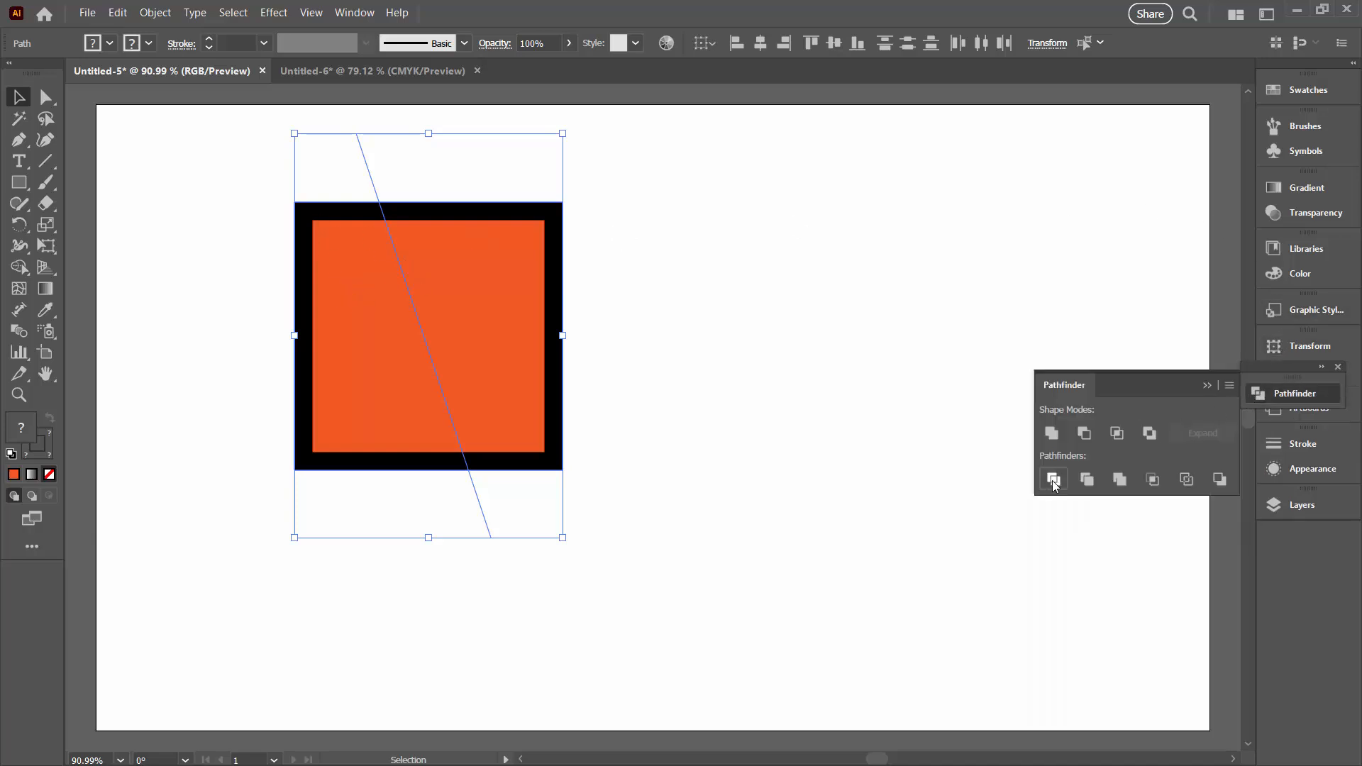
click(1053, 480)
click(665, 458)
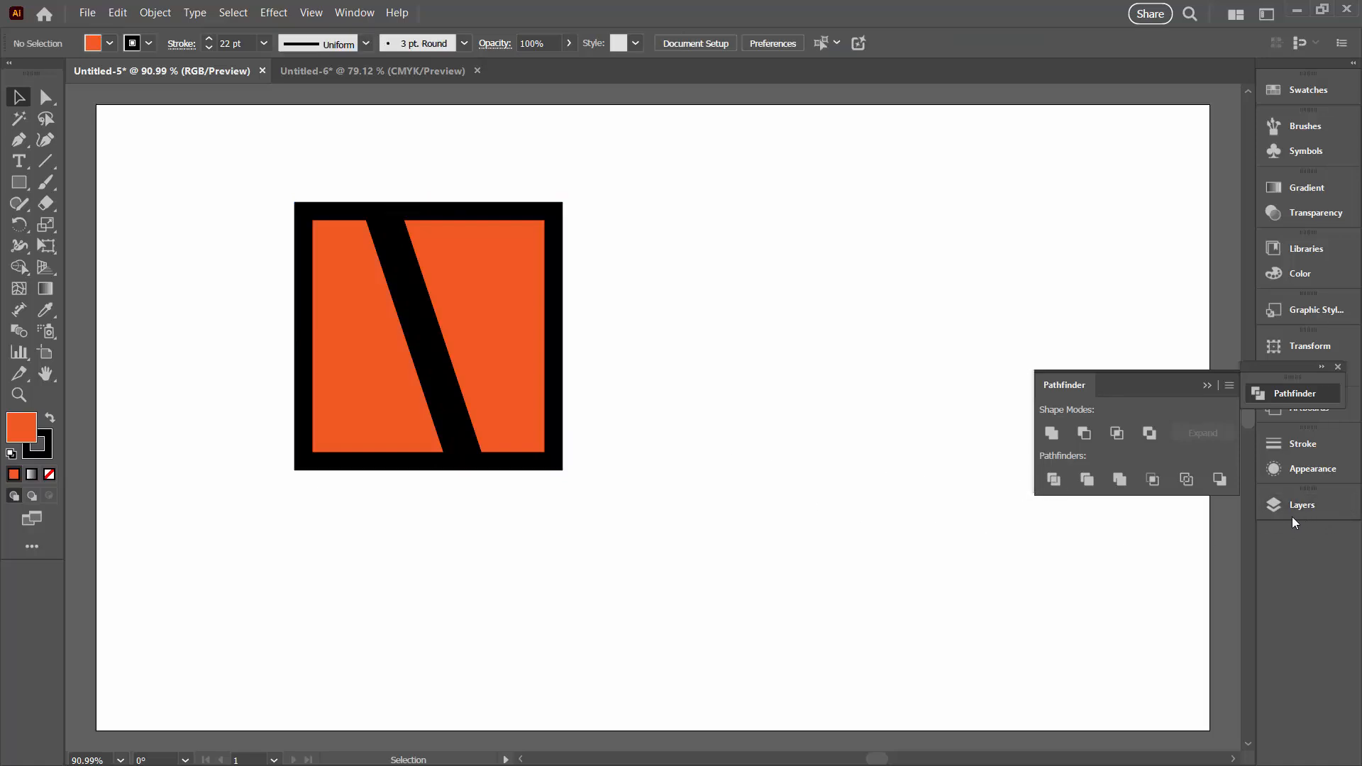
Expand the divided group in the layer list, target its lower path and move that right-hand piece away from the left one
click(1271, 506)
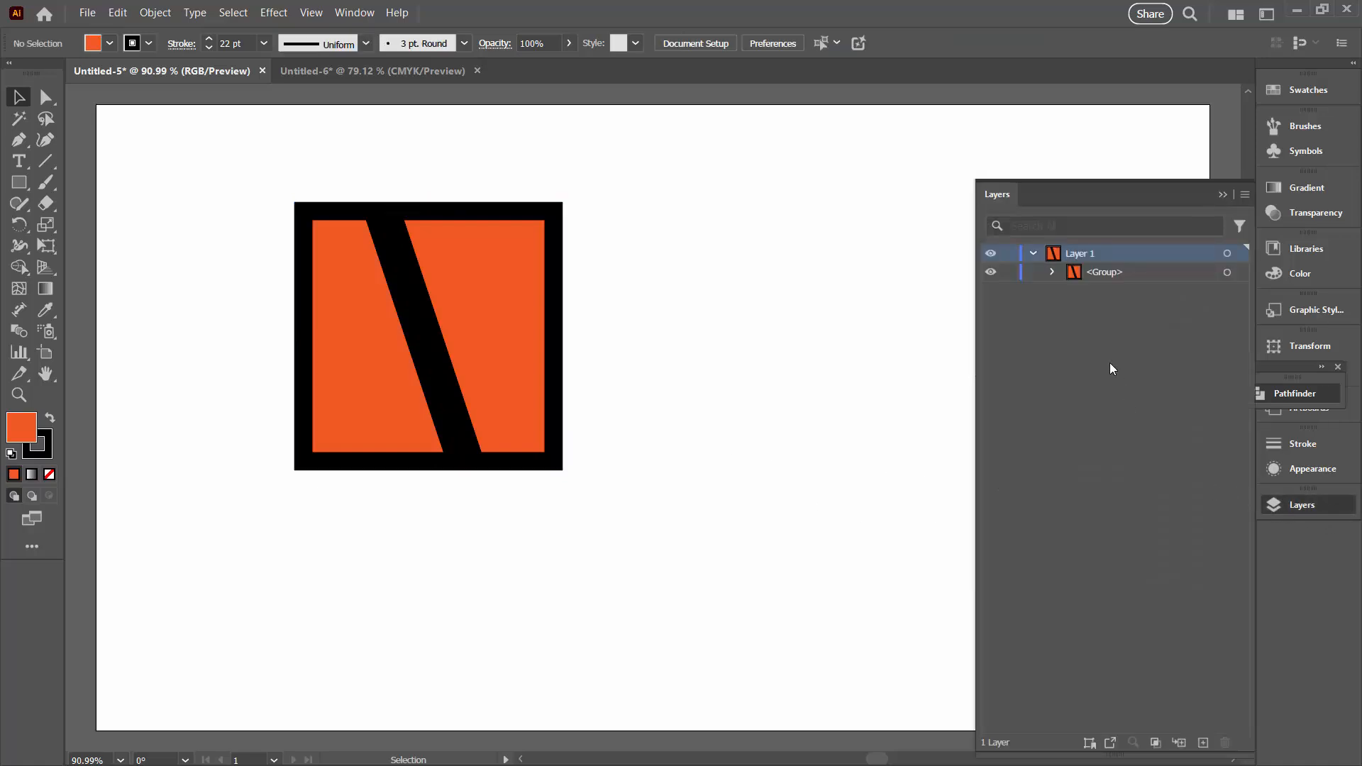
click(1050, 272)
click(1147, 292)
click(1239, 309)
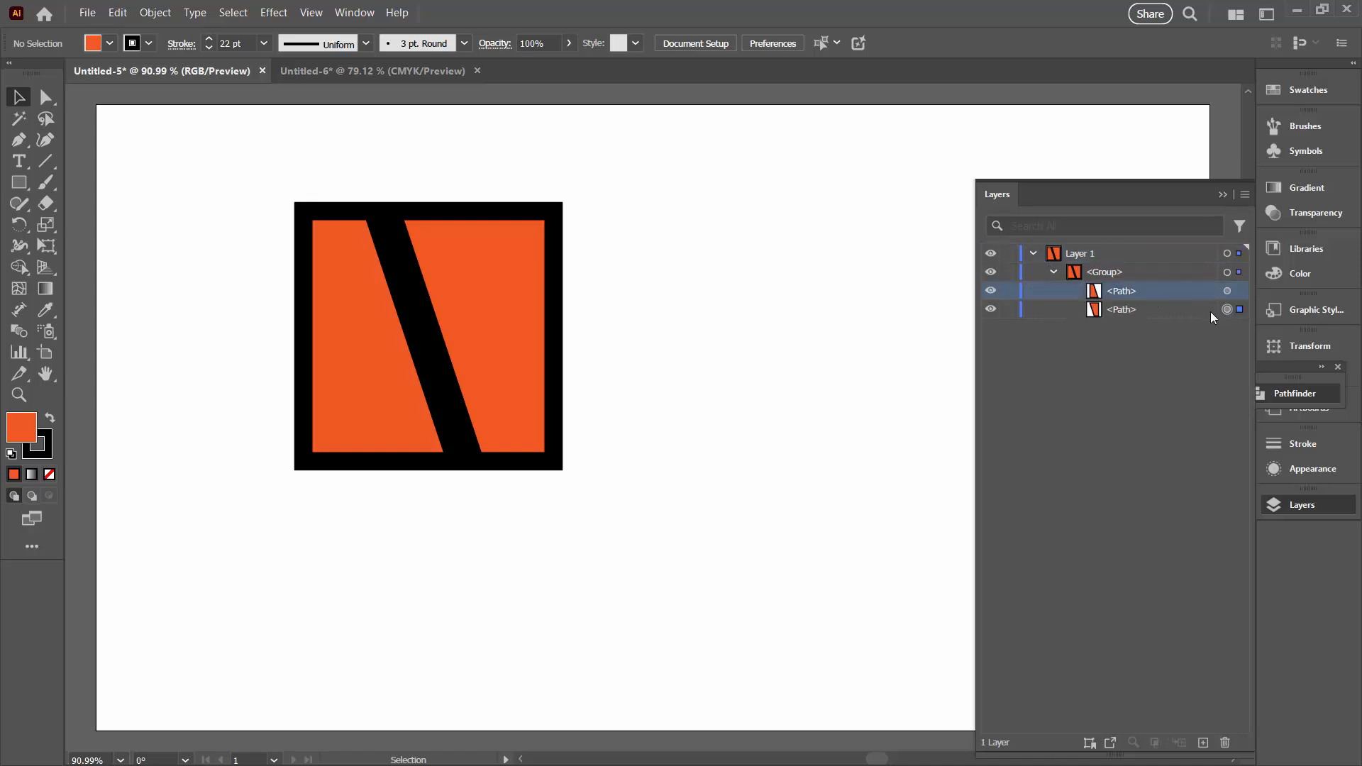
drag(343, 395, 328, 394)
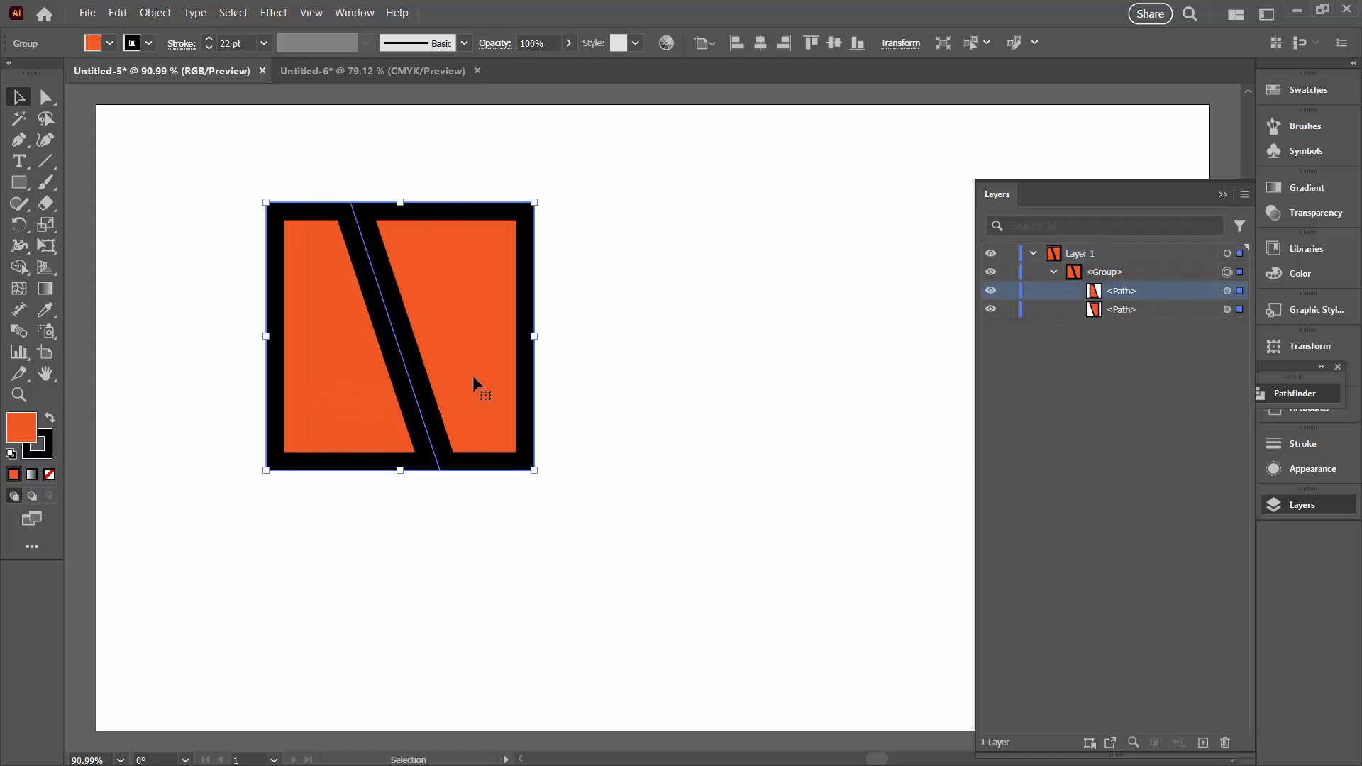
click(1226, 309)
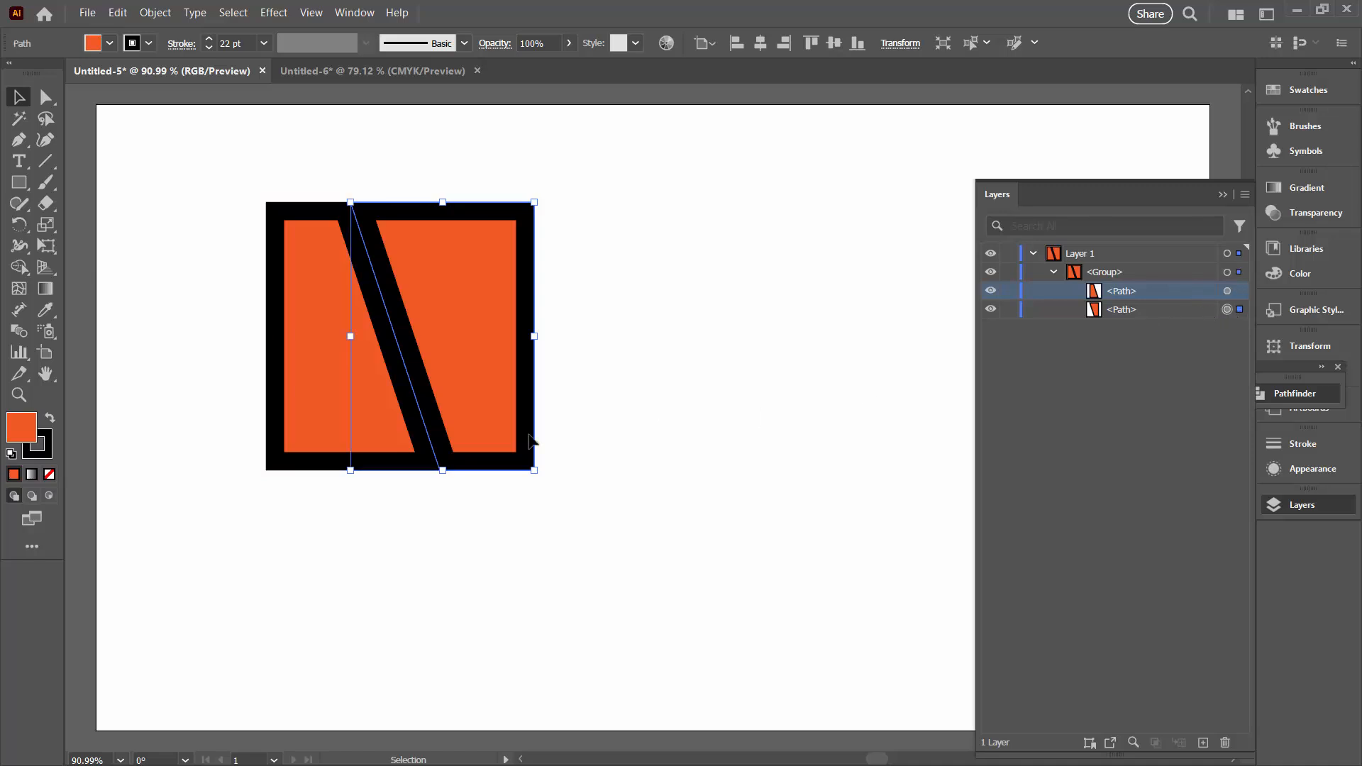
drag(469, 418, 564, 422)
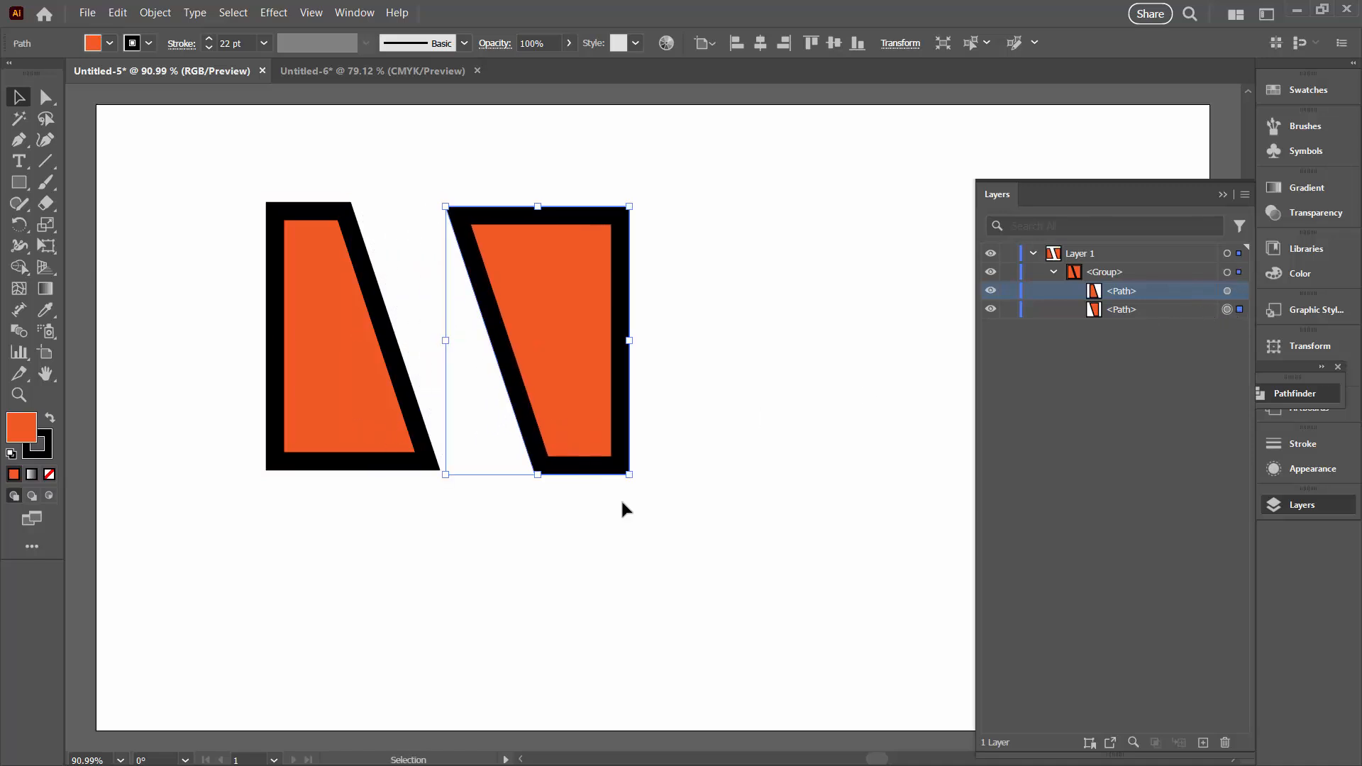
click(626, 500)
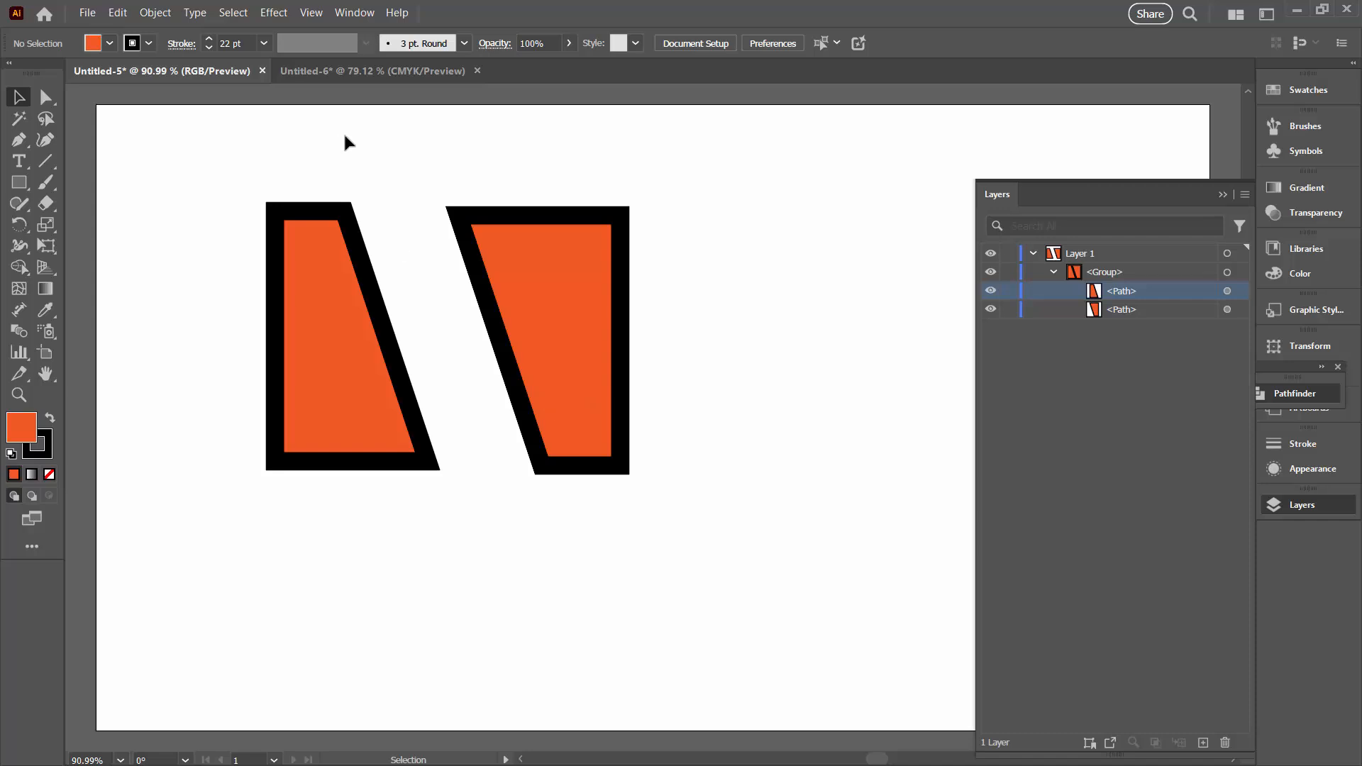
Compare the divided pieces in the CMYK document Untitled-6 with those in Untitled-5, and select the RGB group
click(324, 68)
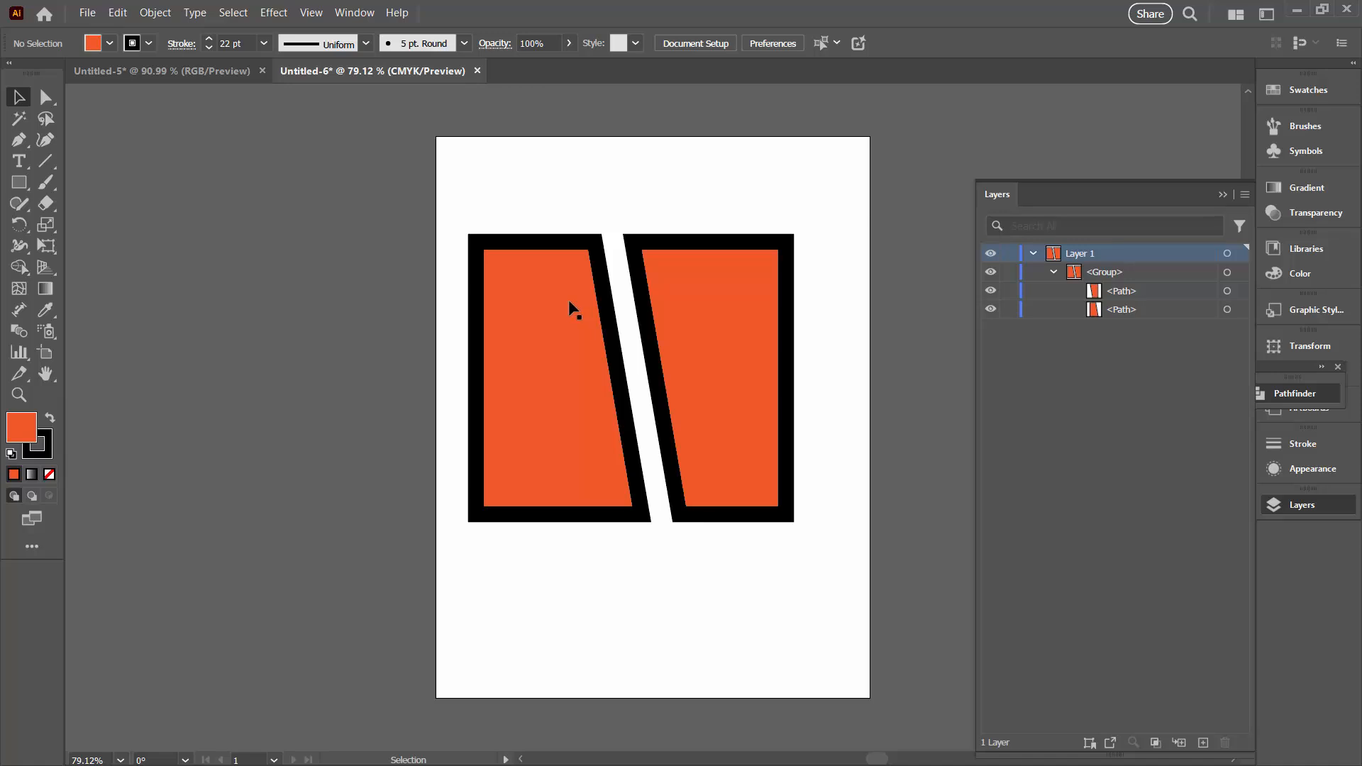
click(153, 70)
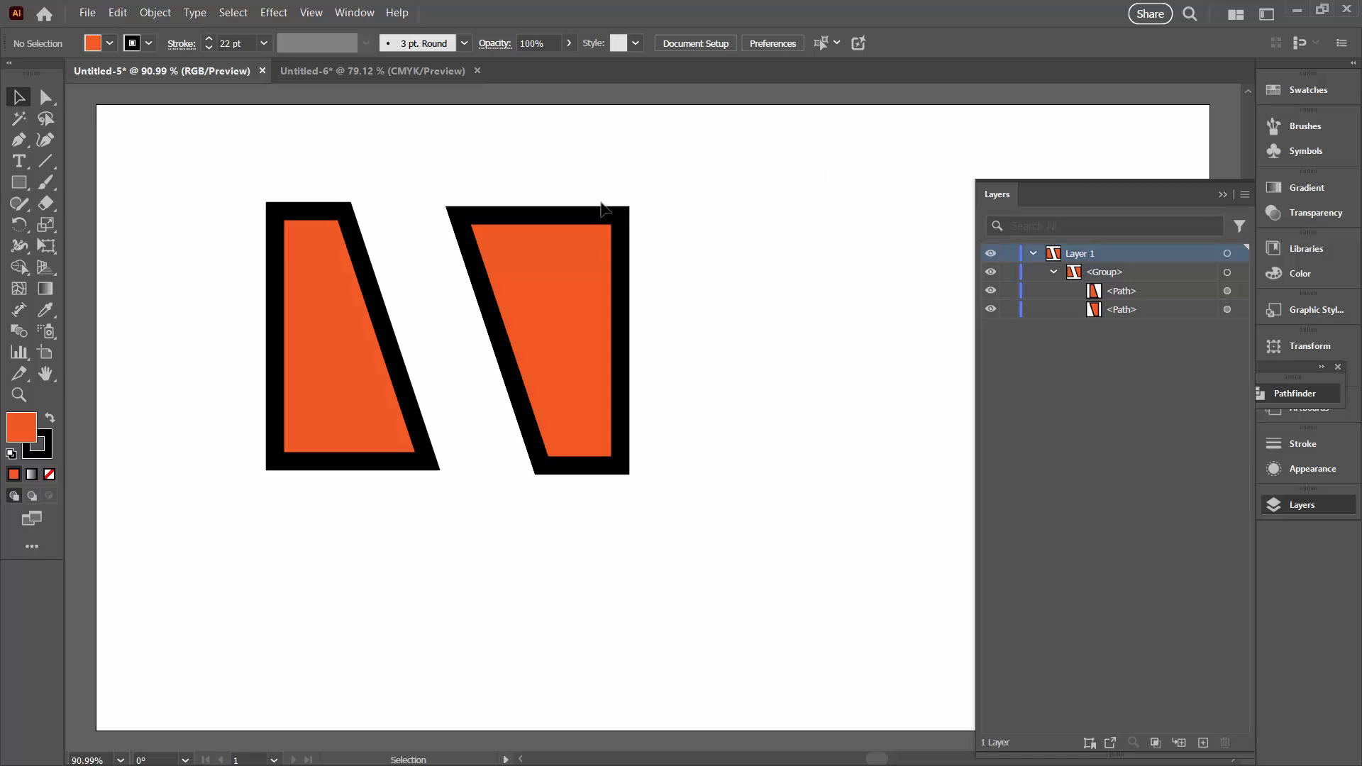
drag(208, 200, 560, 501)
Create a new document from the Web preset Common, 1366 x 768 px, in RGB color mode
key(l)
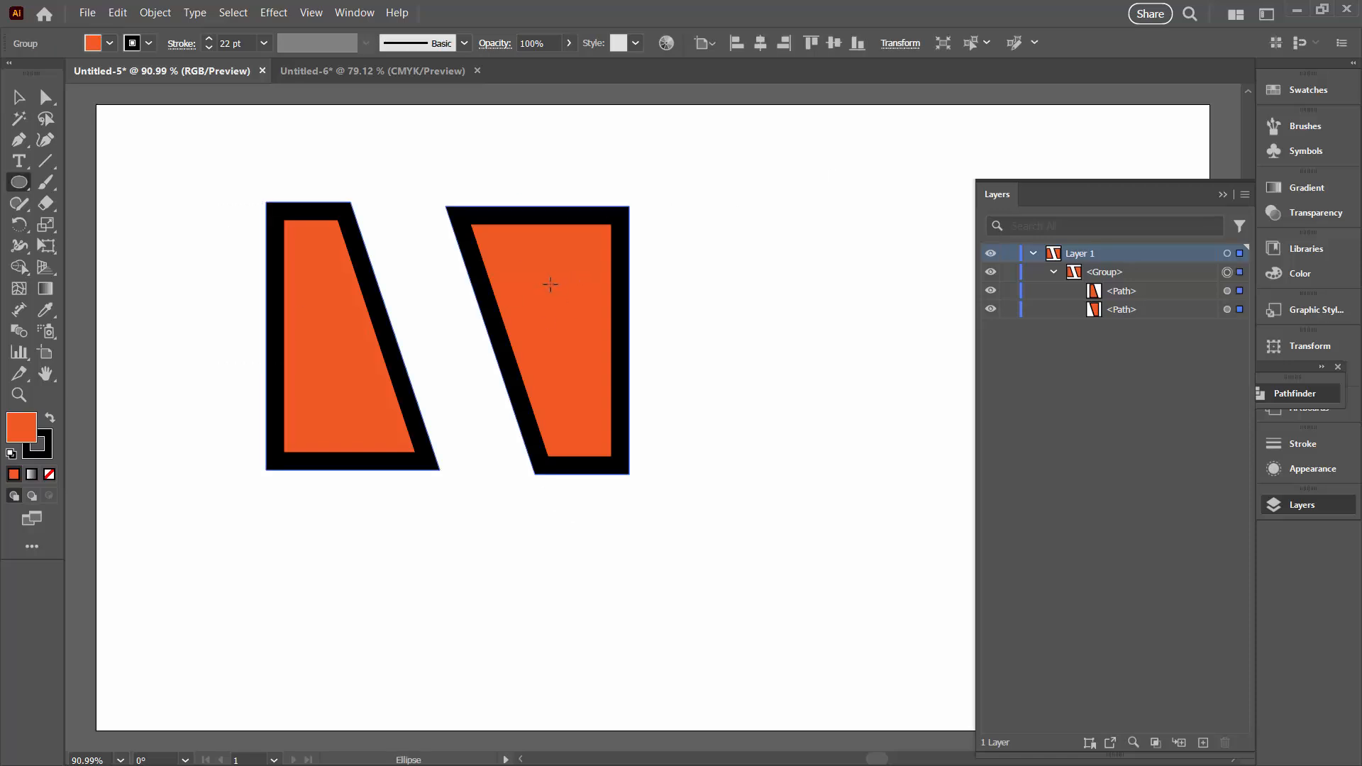
click(85, 13)
click(110, 30)
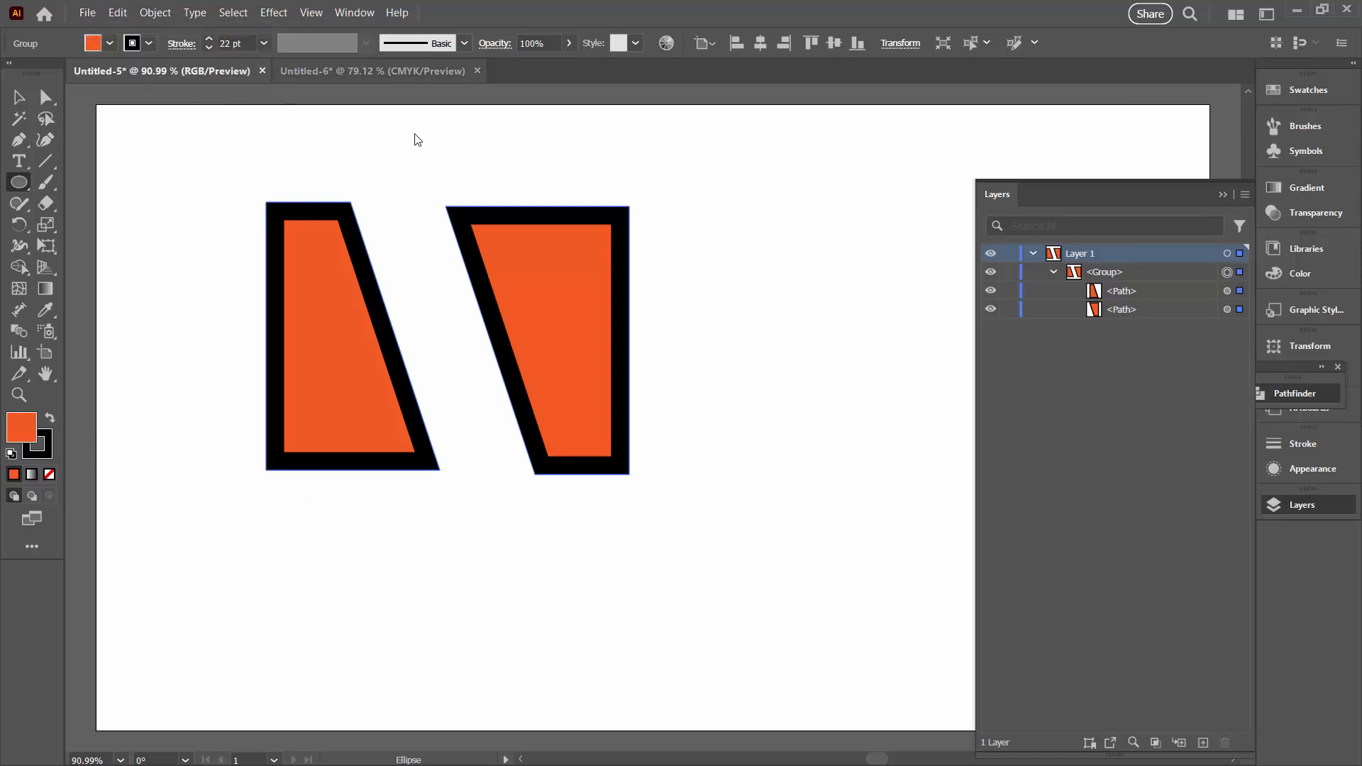
click(495, 171)
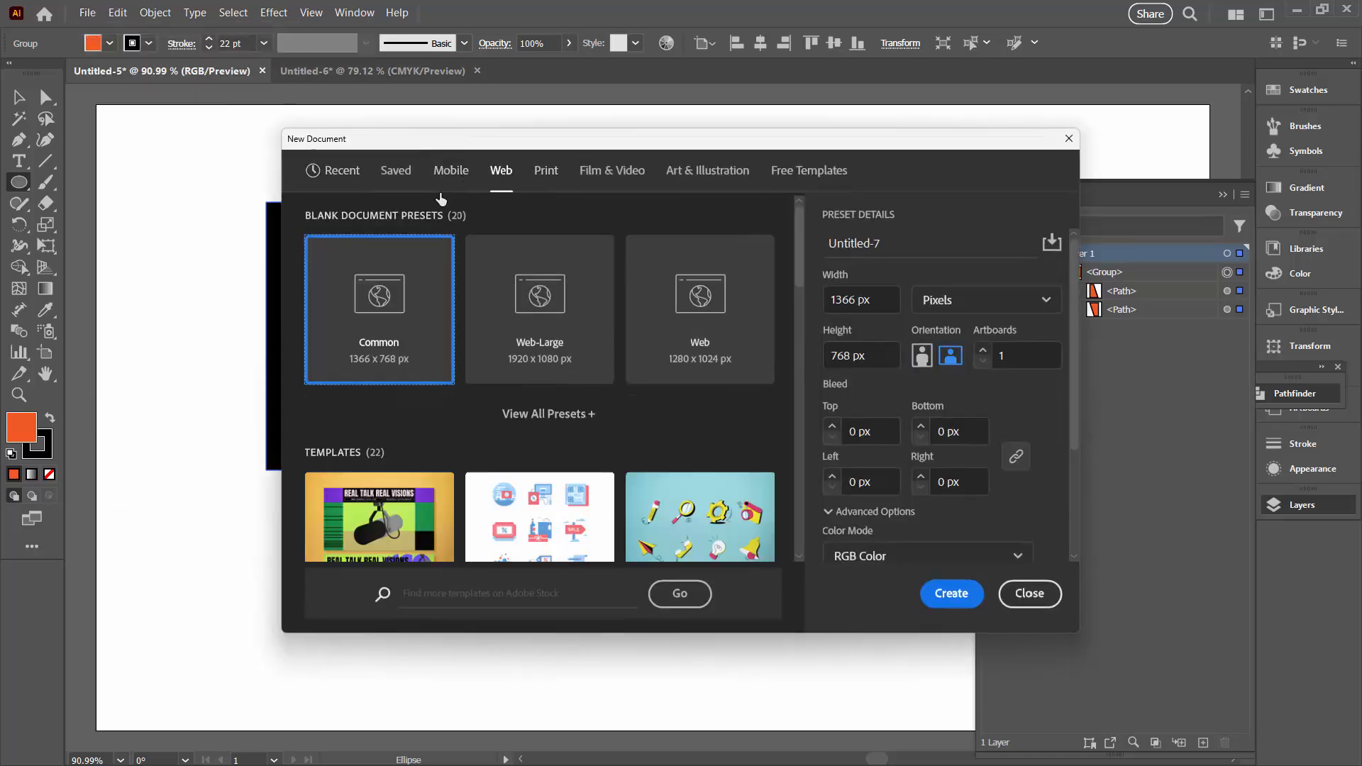
click(951, 593)
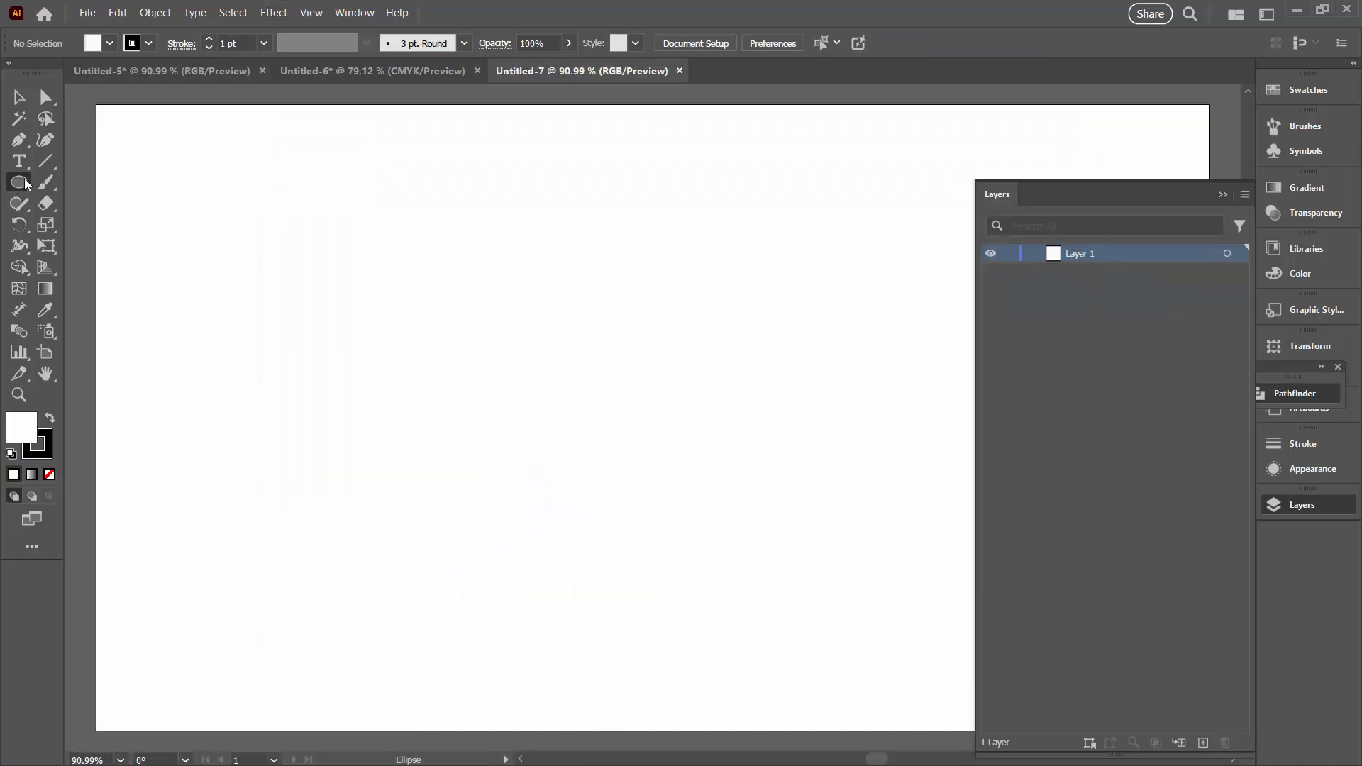
Draw a circle near the middle of the artboard with a 16 pt black stroke and an orange fill
drag(451, 231, 660, 440)
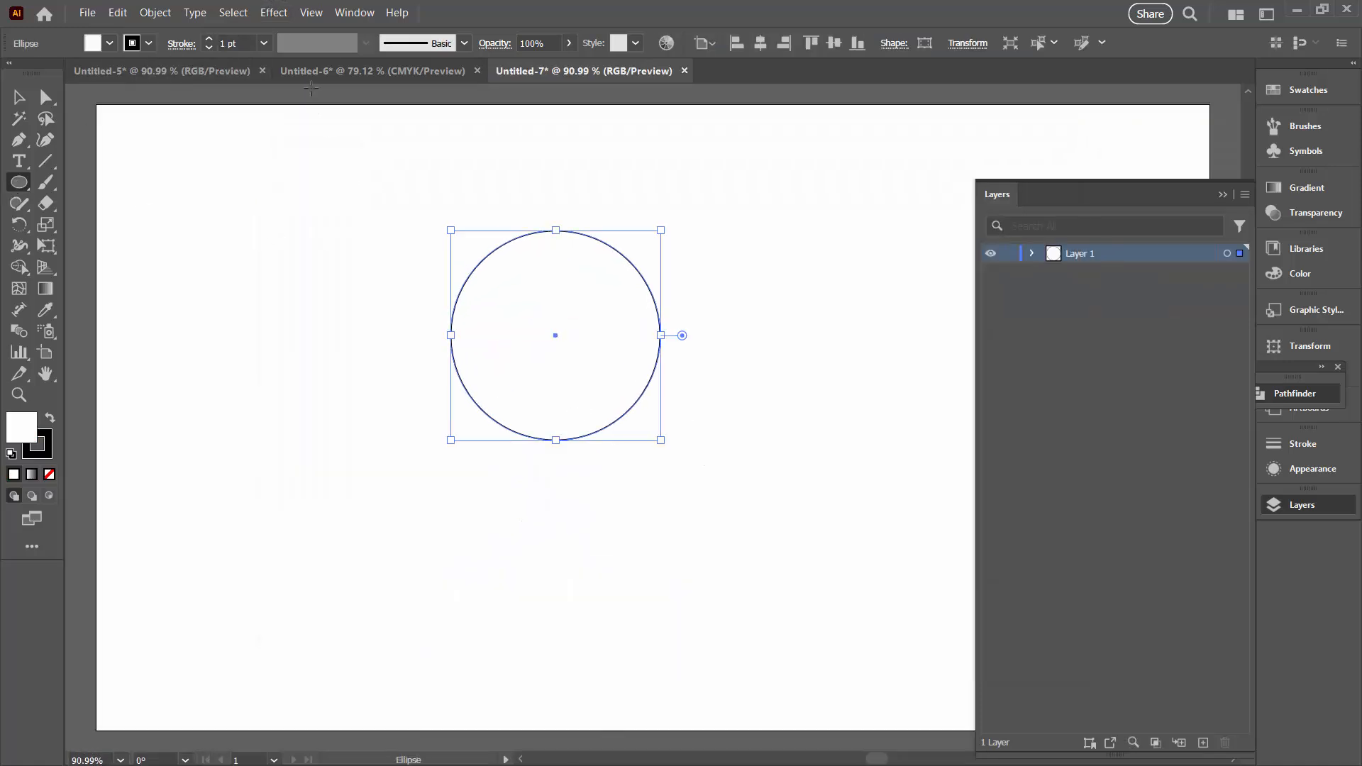
click(209, 39)
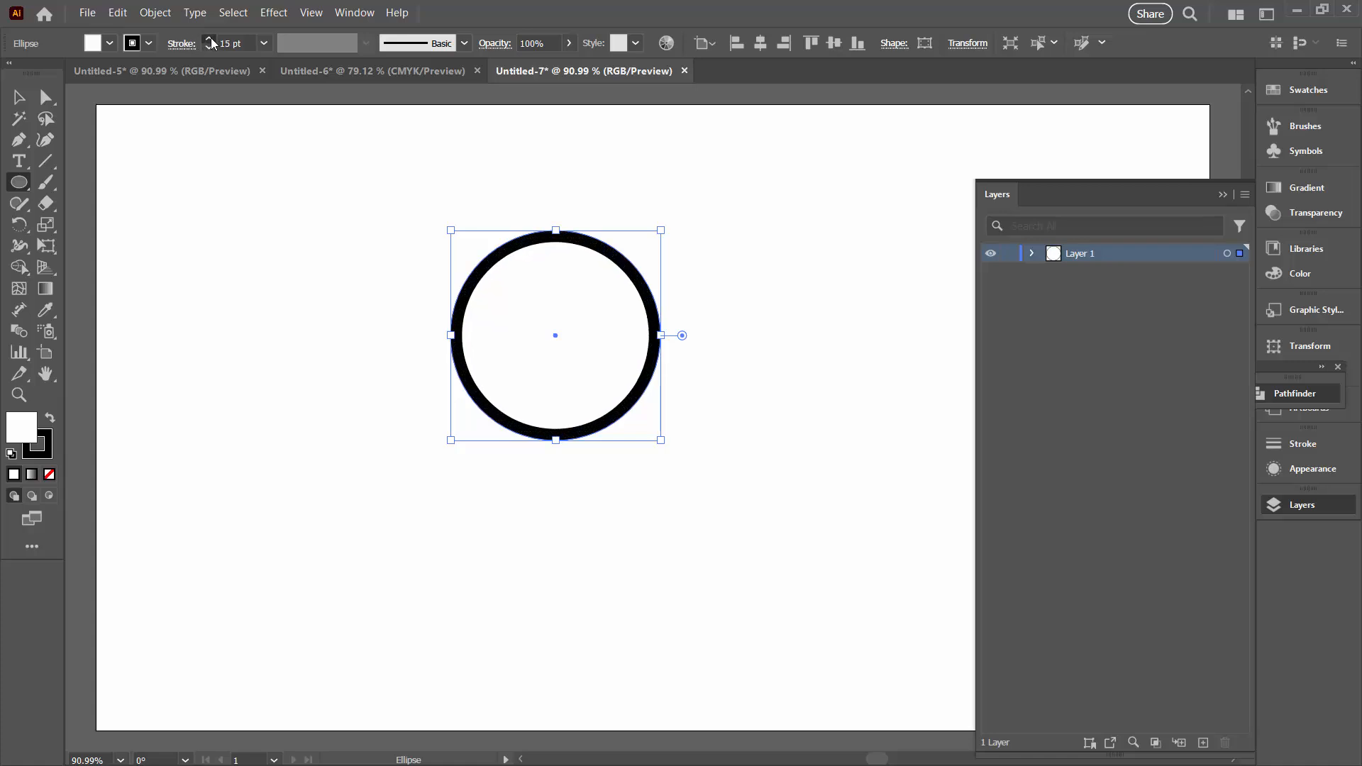
click(109, 43)
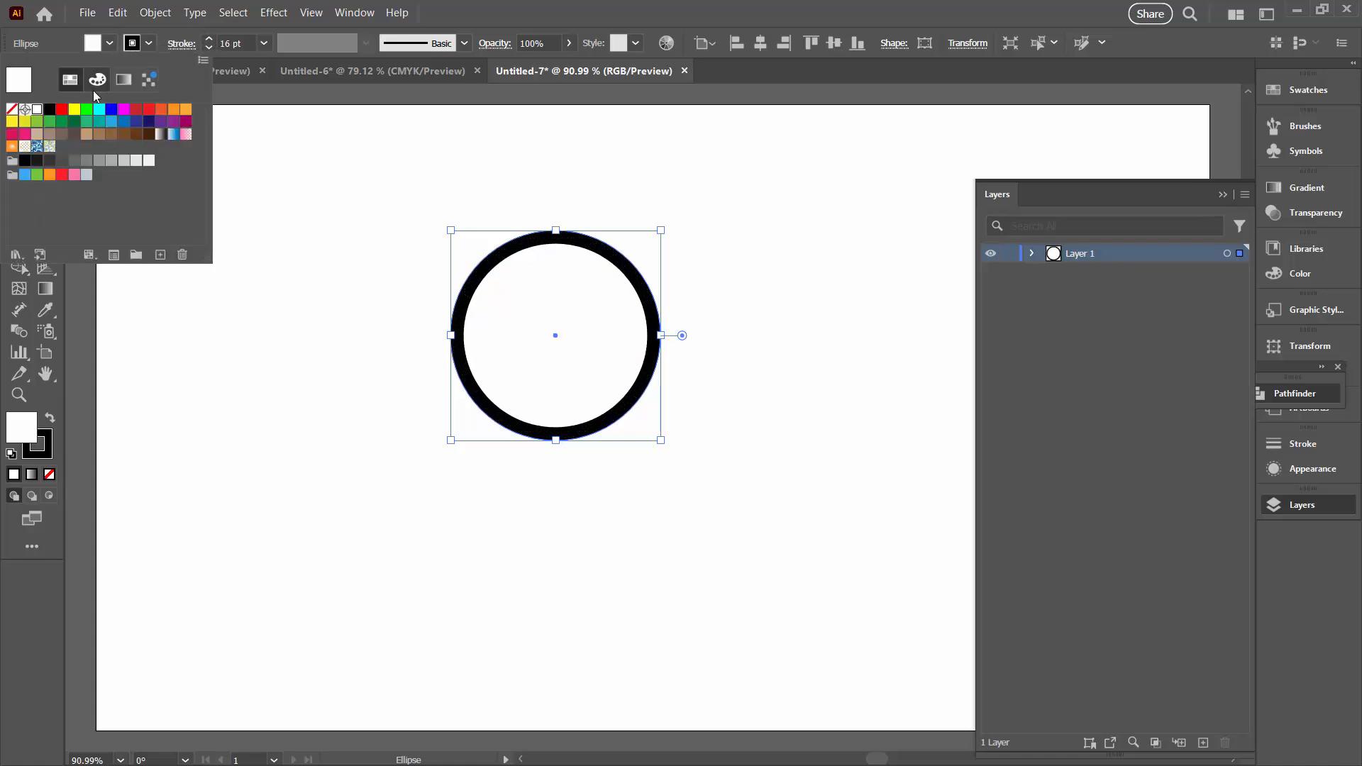
click(161, 108)
click(329, 203)
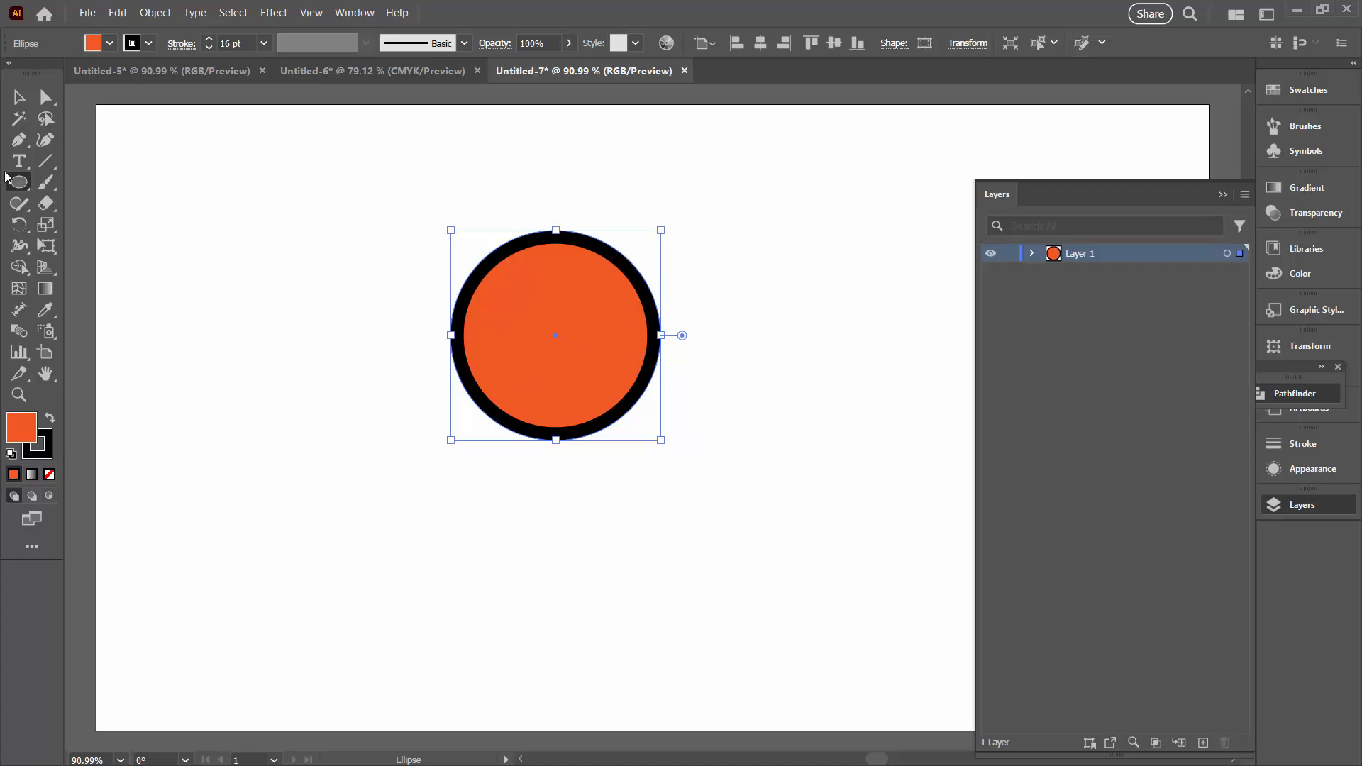
Draw a rectangle surrounding the circle with a margin on all sides and set both its fill and stroke to none
click(18, 183)
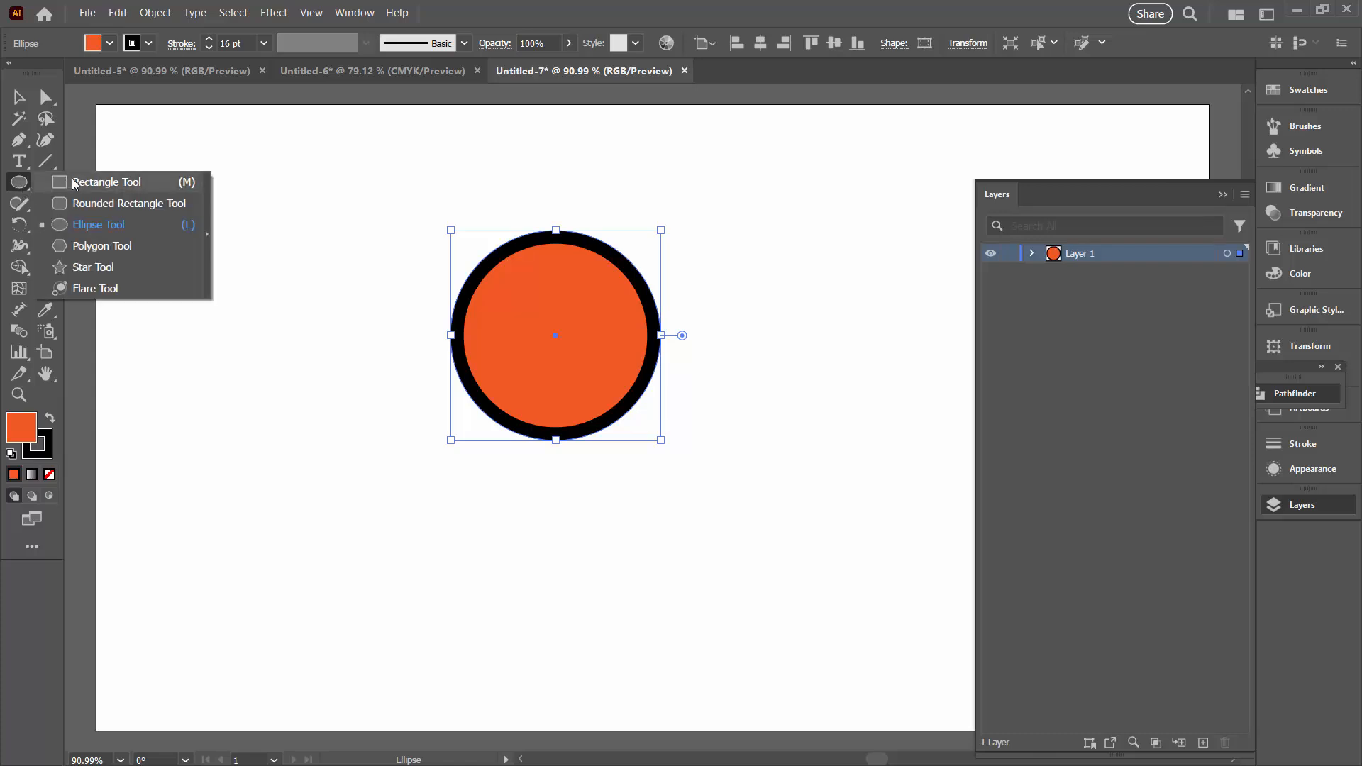
click(74, 183)
drag(368, 171, 748, 520)
click(49, 474)
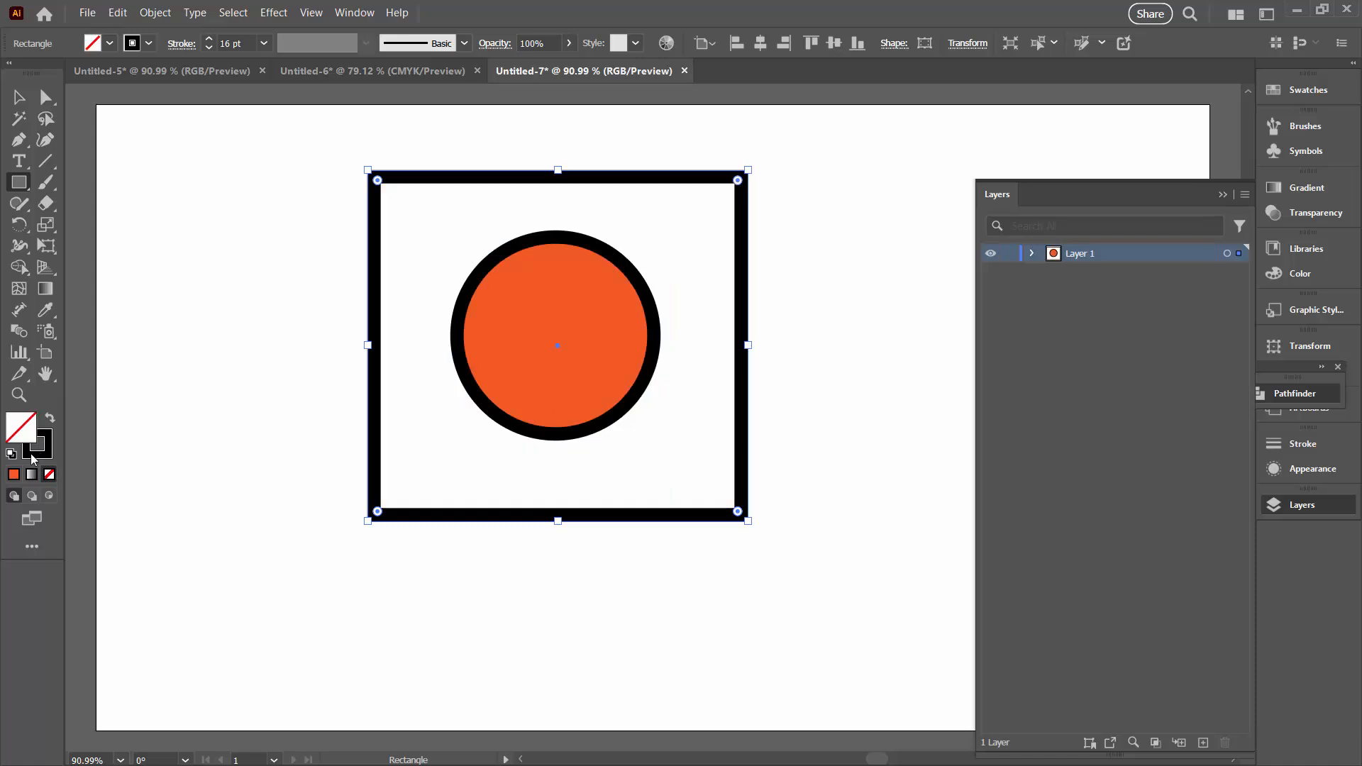
click(46, 452)
click(49, 474)
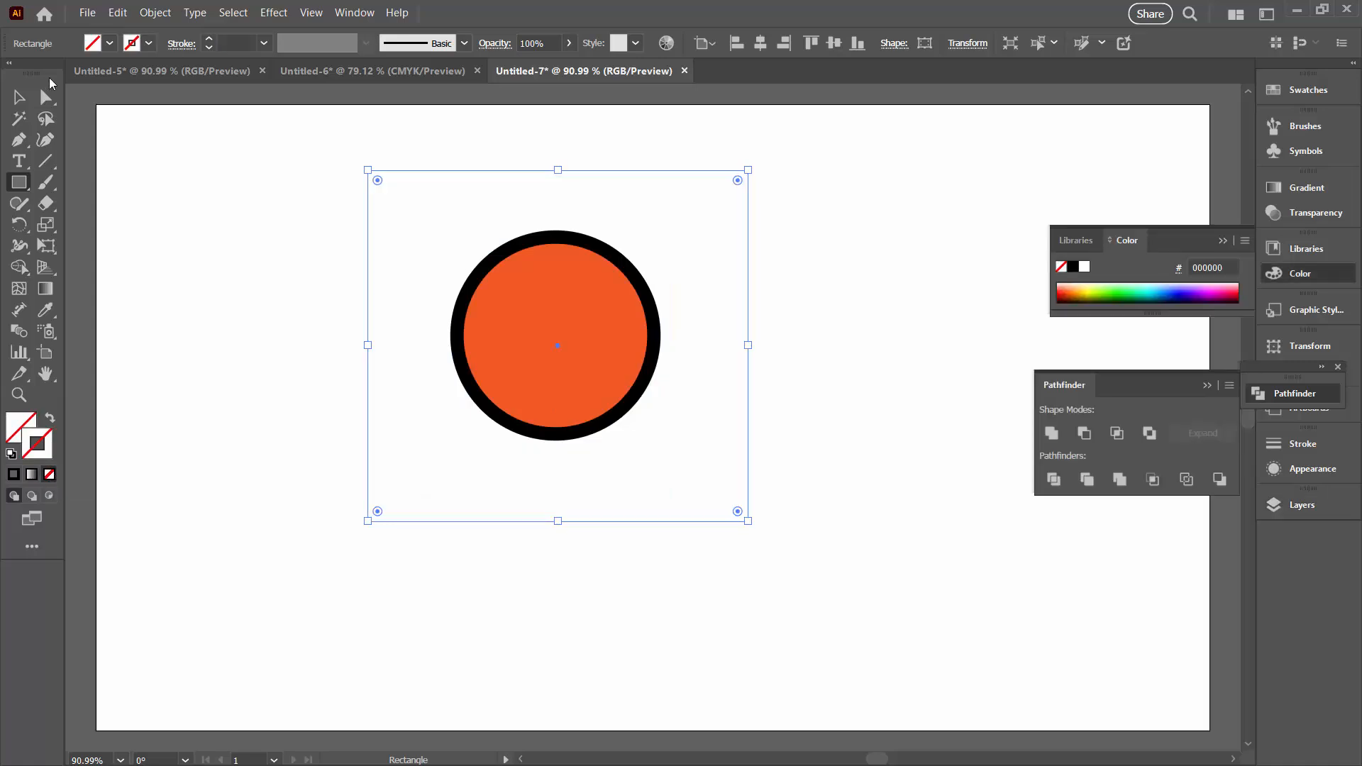
Send the invisible rectangle to the back, behind the circle, and deselect everything
click(146, 13)
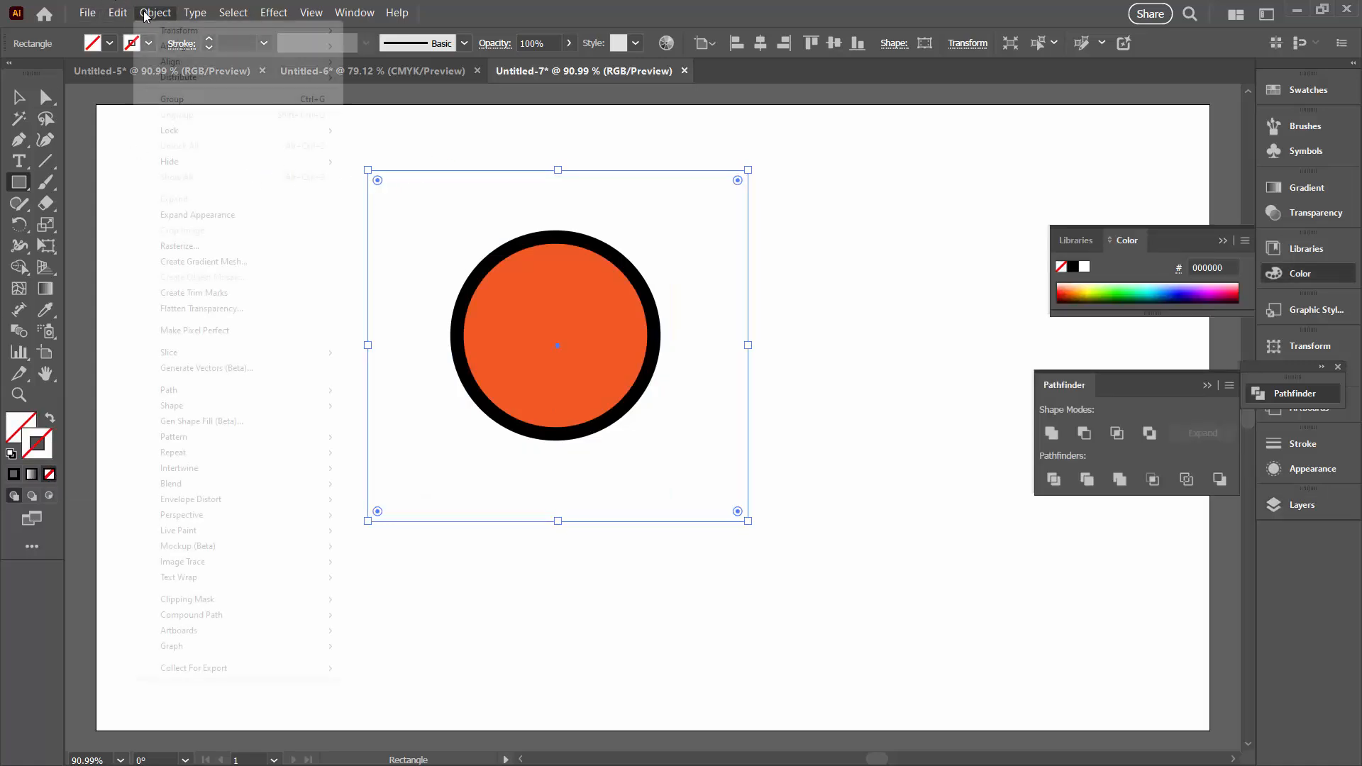
mouse_move(277, 46)
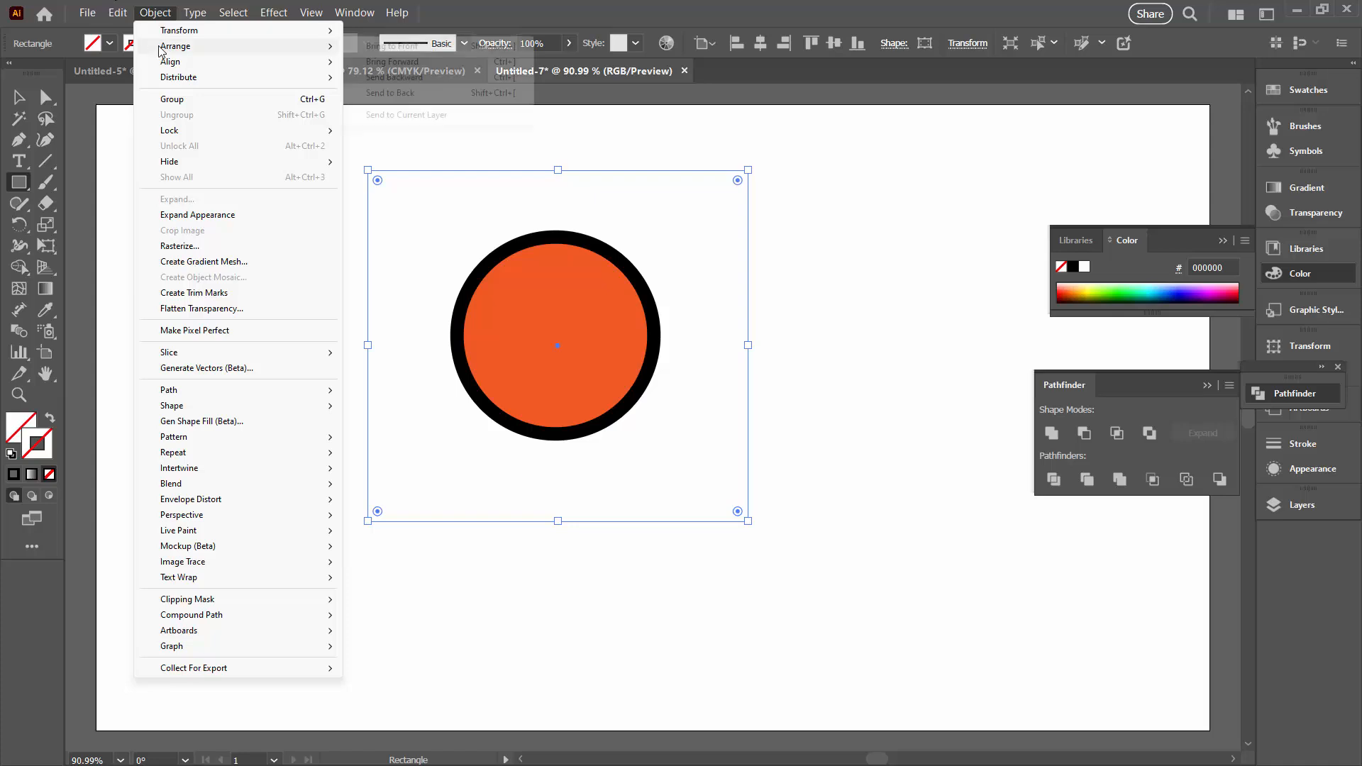
click(369, 98)
key(v)
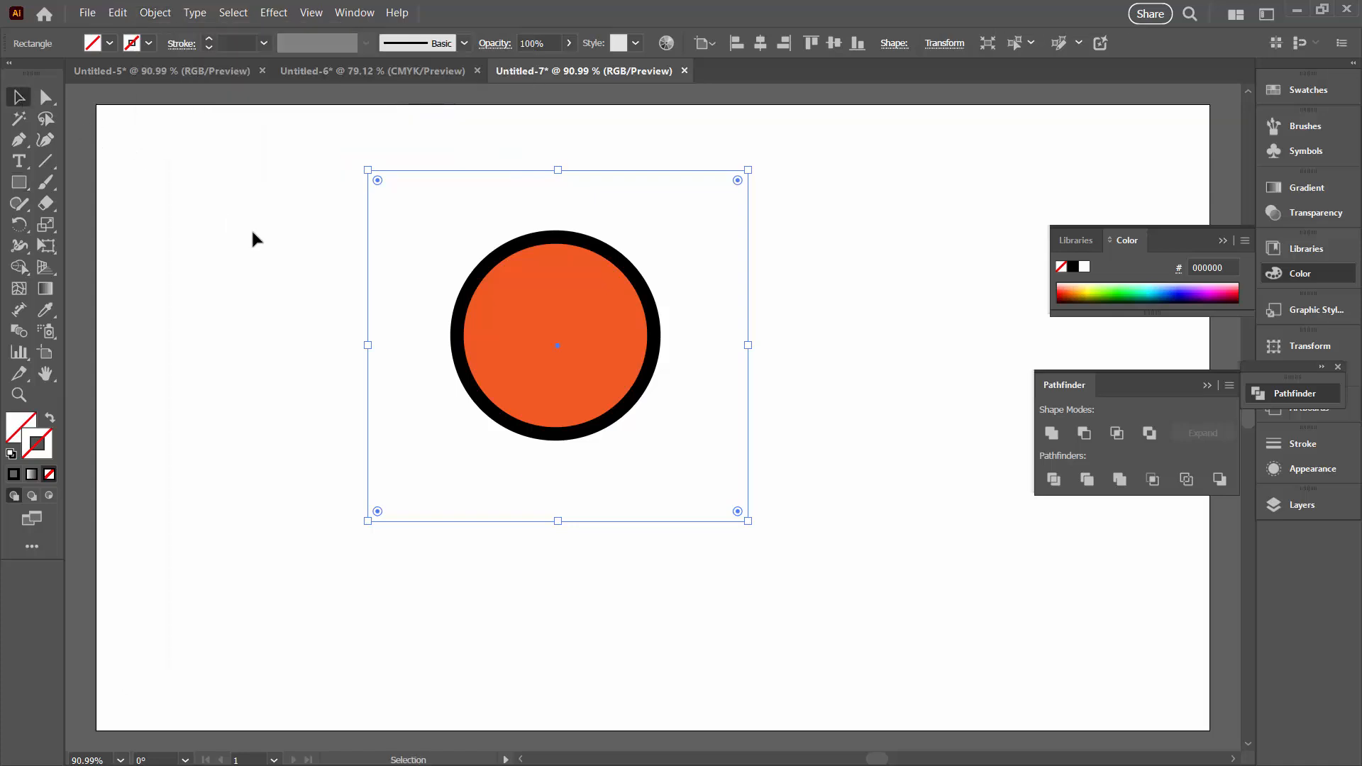
click(257, 239)
drag(295, 244, 391, 389)
click(286, 136)
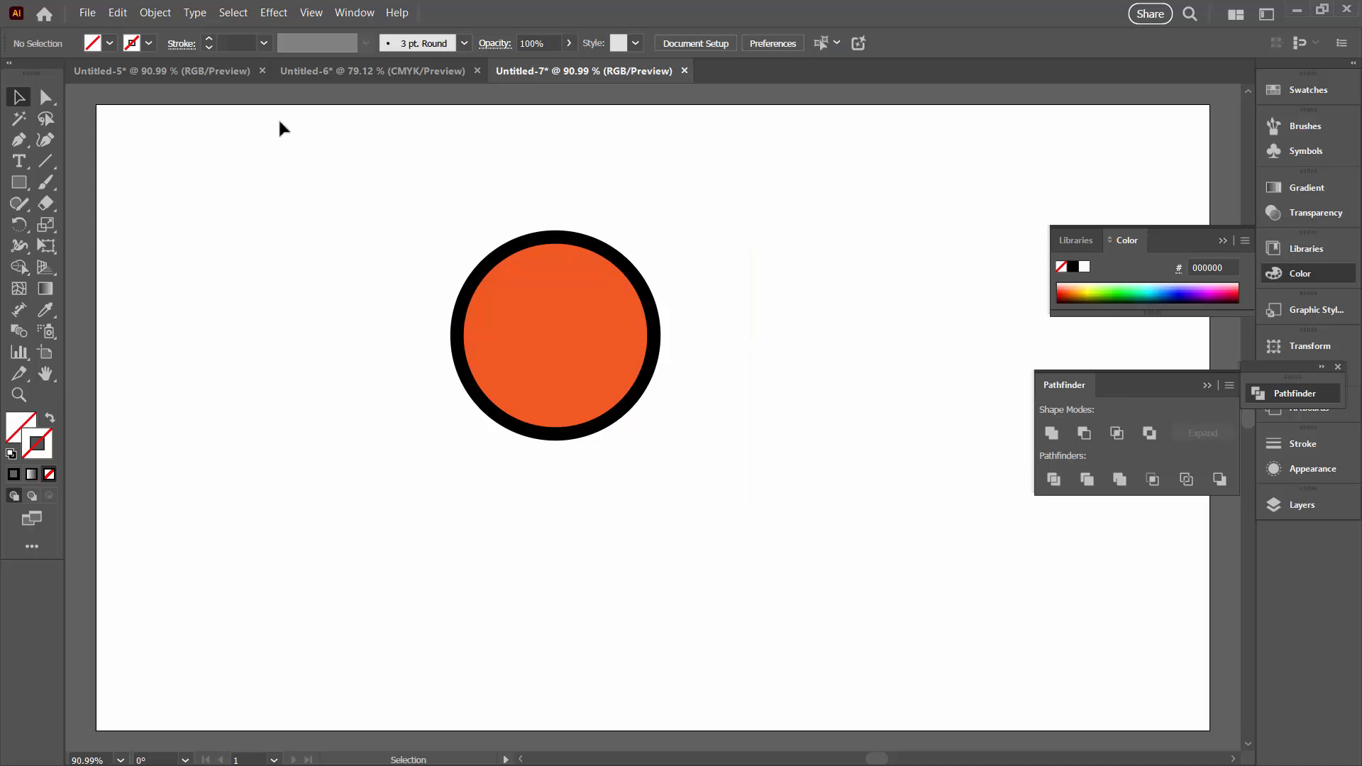
Select the circle together with the invisible rectangle and add them to the enlarged Swatches panel as a pattern swatch
drag(287, 124, 871, 593)
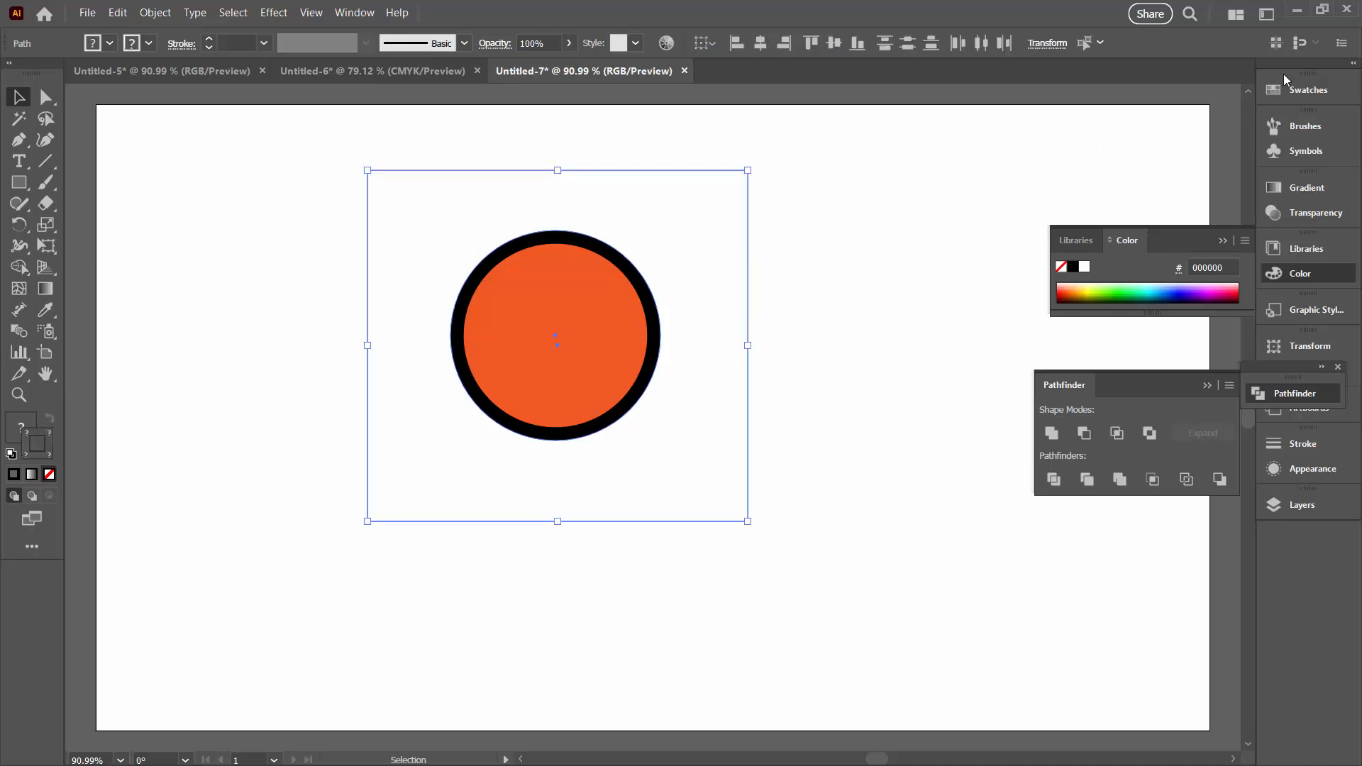
drag(1304, 89, 1306, 97)
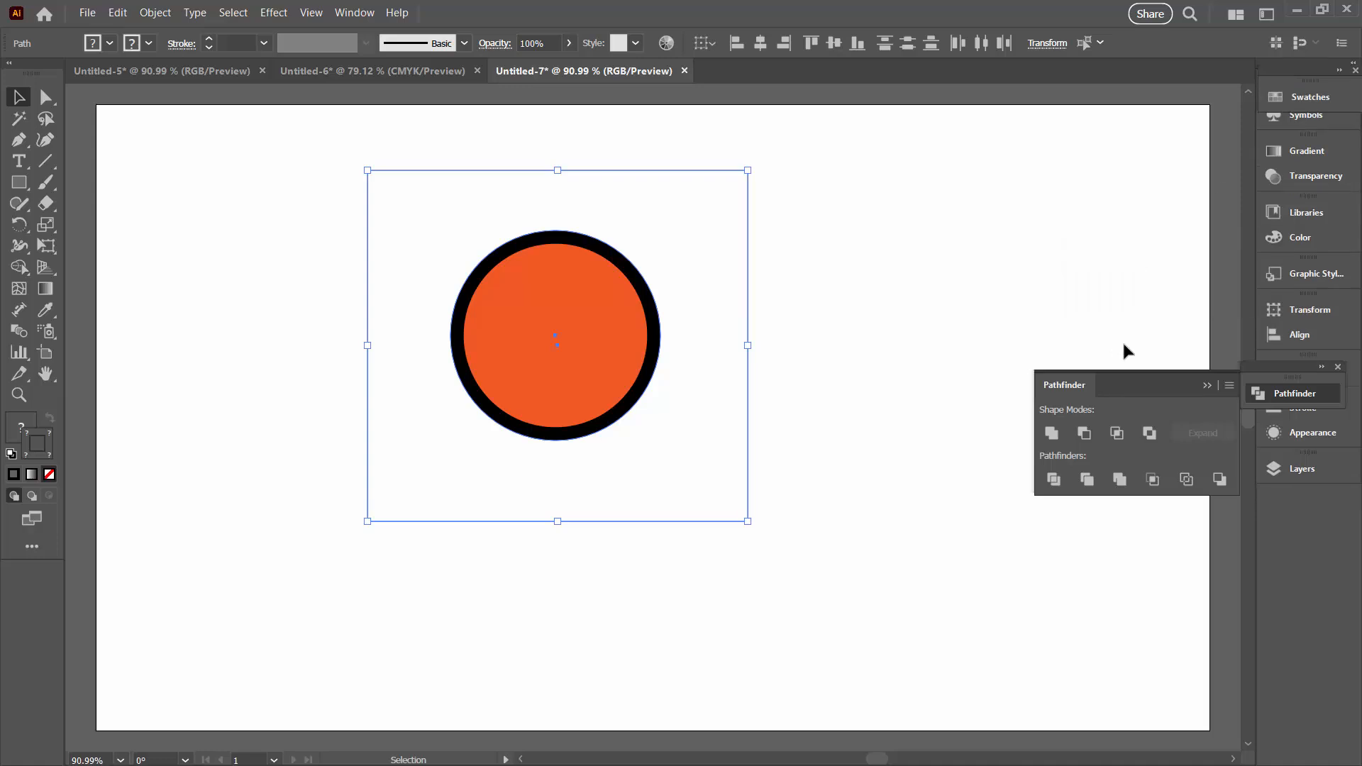
click(1304, 97)
drag(1067, 363, 1045, 566)
drag(722, 332, 1221, 291)
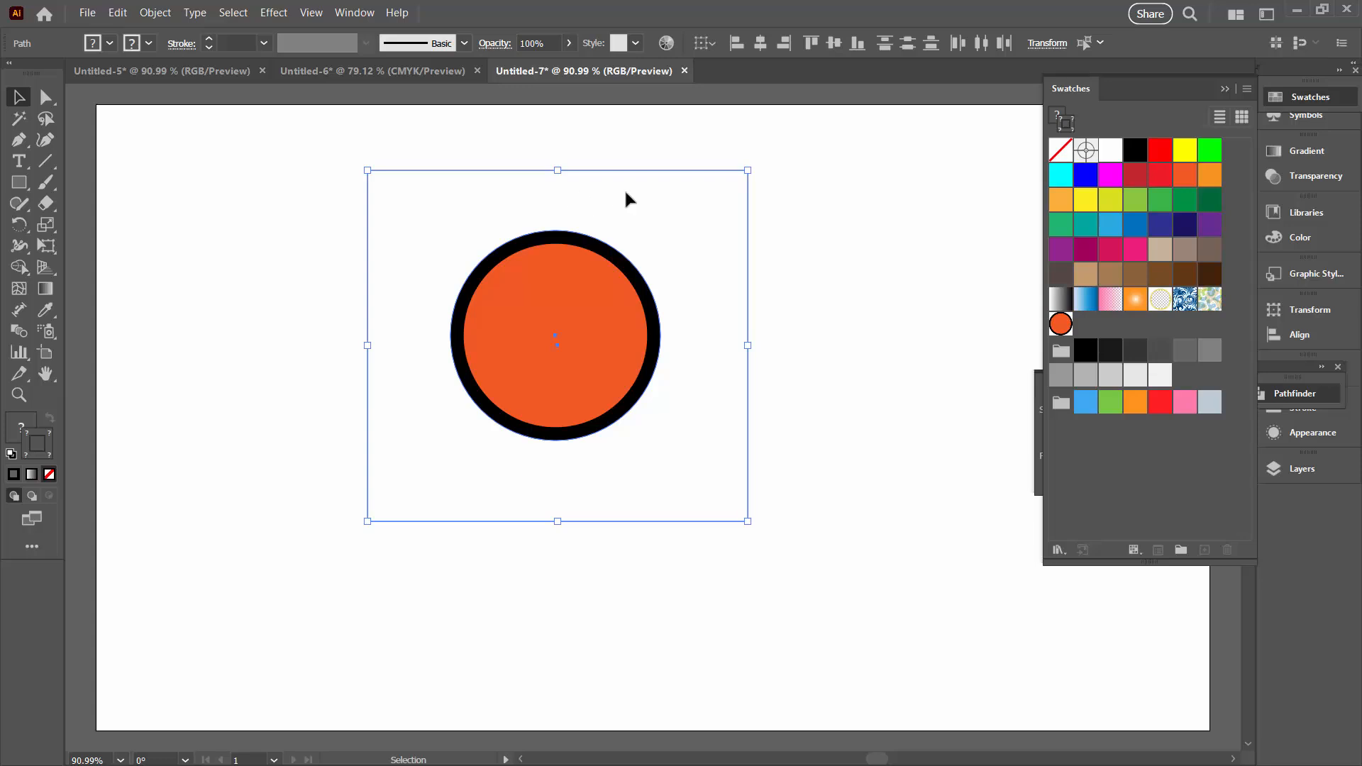
Select only the invisible rectangle behind the circle, clear its appearance so it has no fill or stroke, and deselect it
click(282, 213)
drag(294, 178, 401, 340)
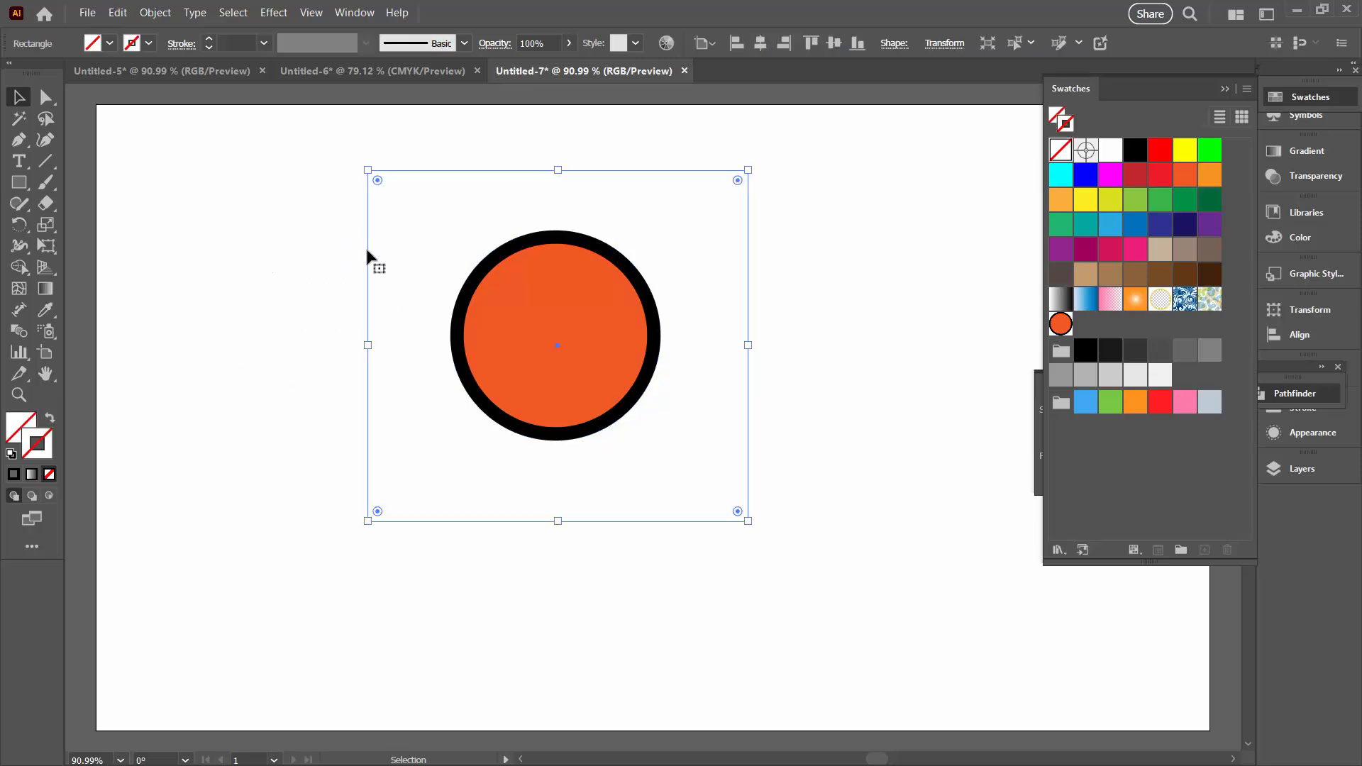
click(1299, 434)
click(1246, 399)
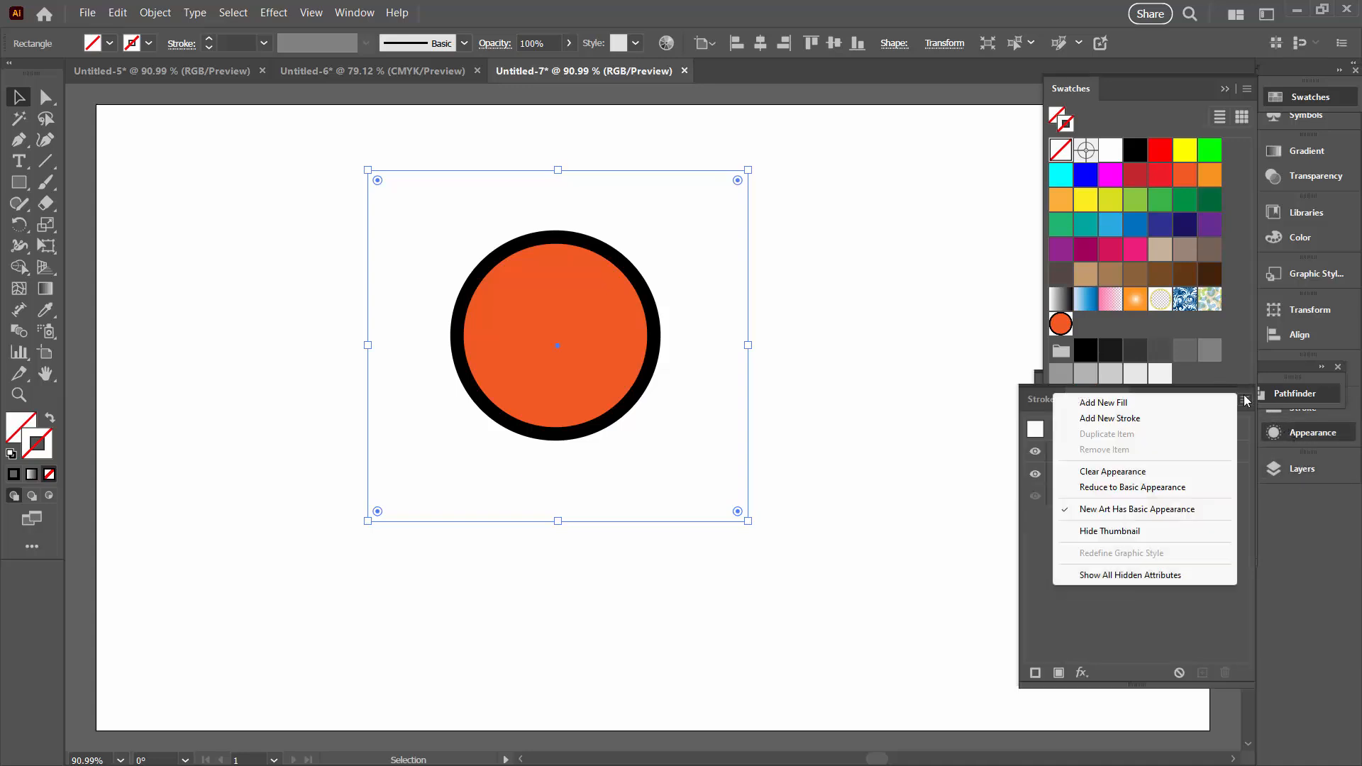
click(1093, 472)
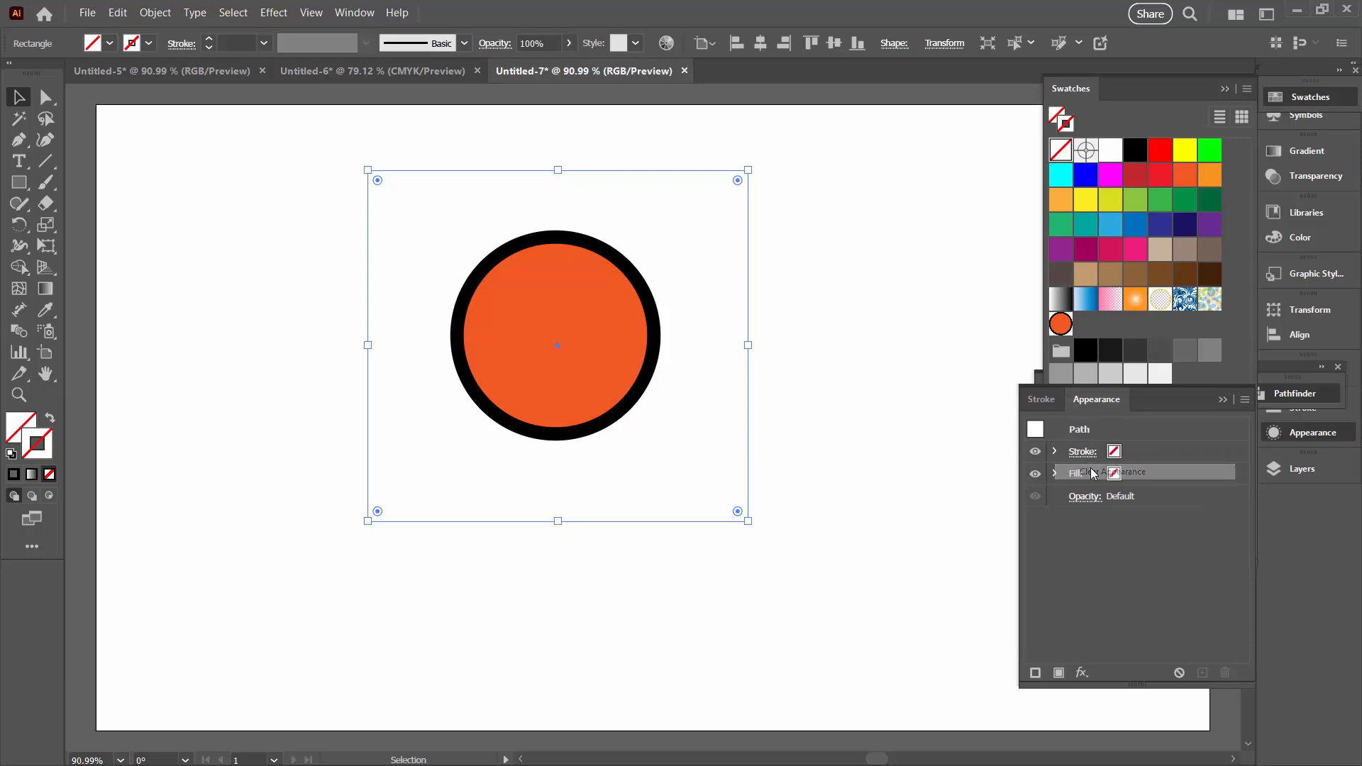
click(847, 492)
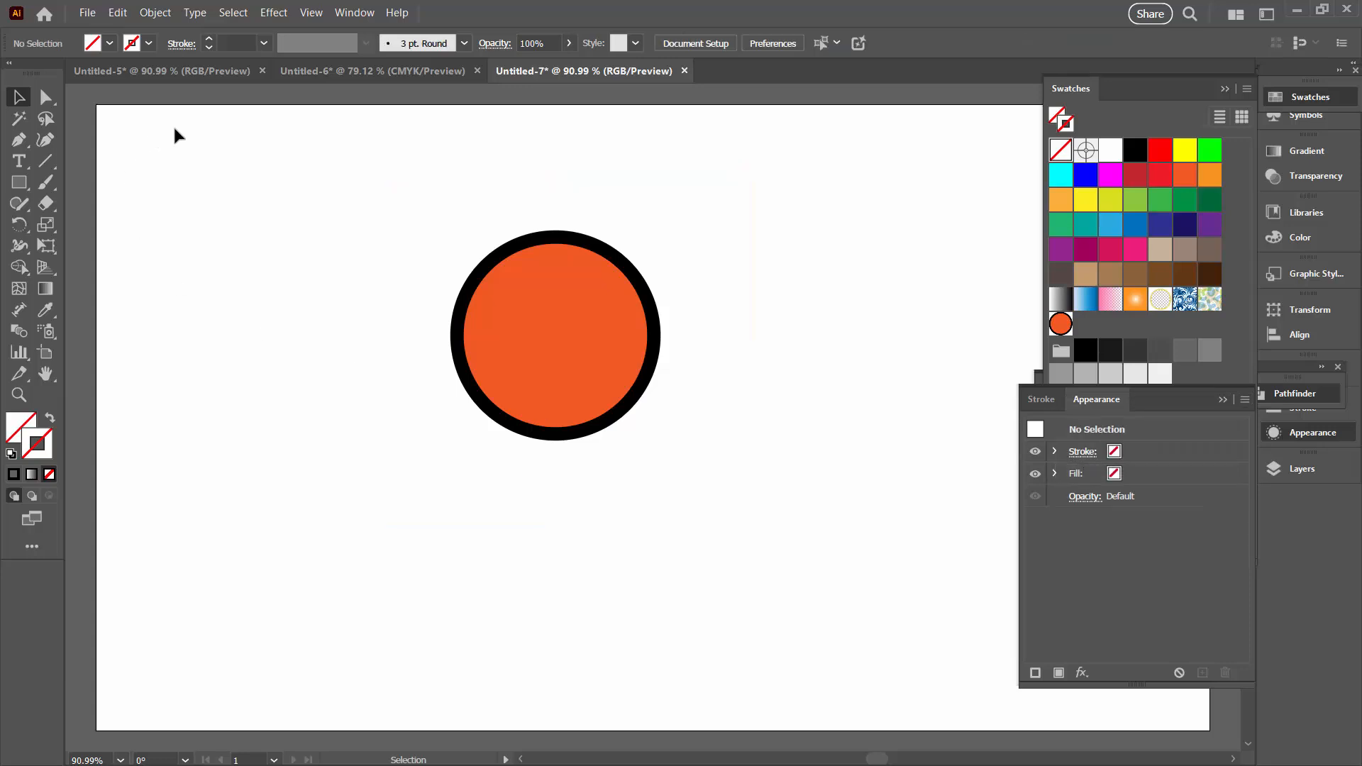
Add the circle together with the invisible rectangle to the Swatches panel as a second pattern swatch and delete the original artwork
drag(357, 129, 933, 608)
drag(636, 313, 1086, 320)
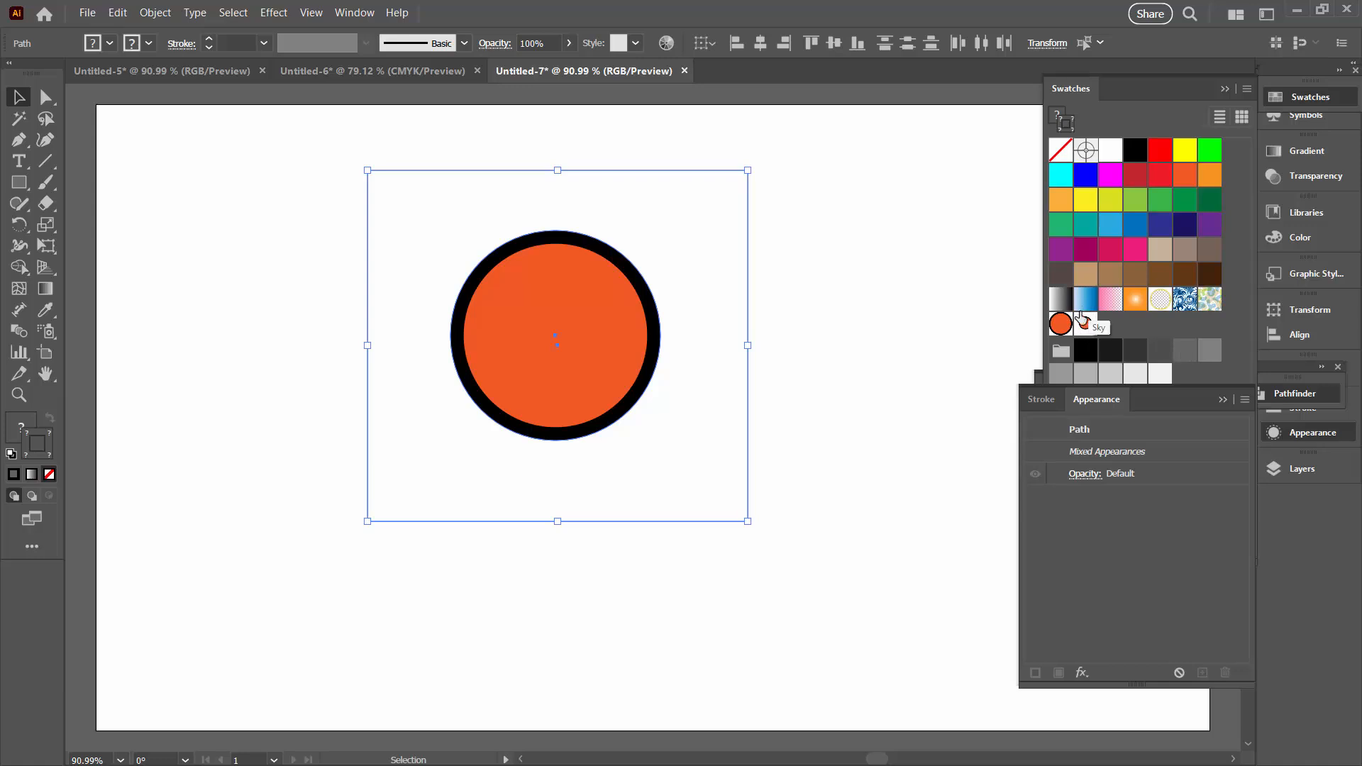
drag(510, 353, 387, 381)
key(Delete)
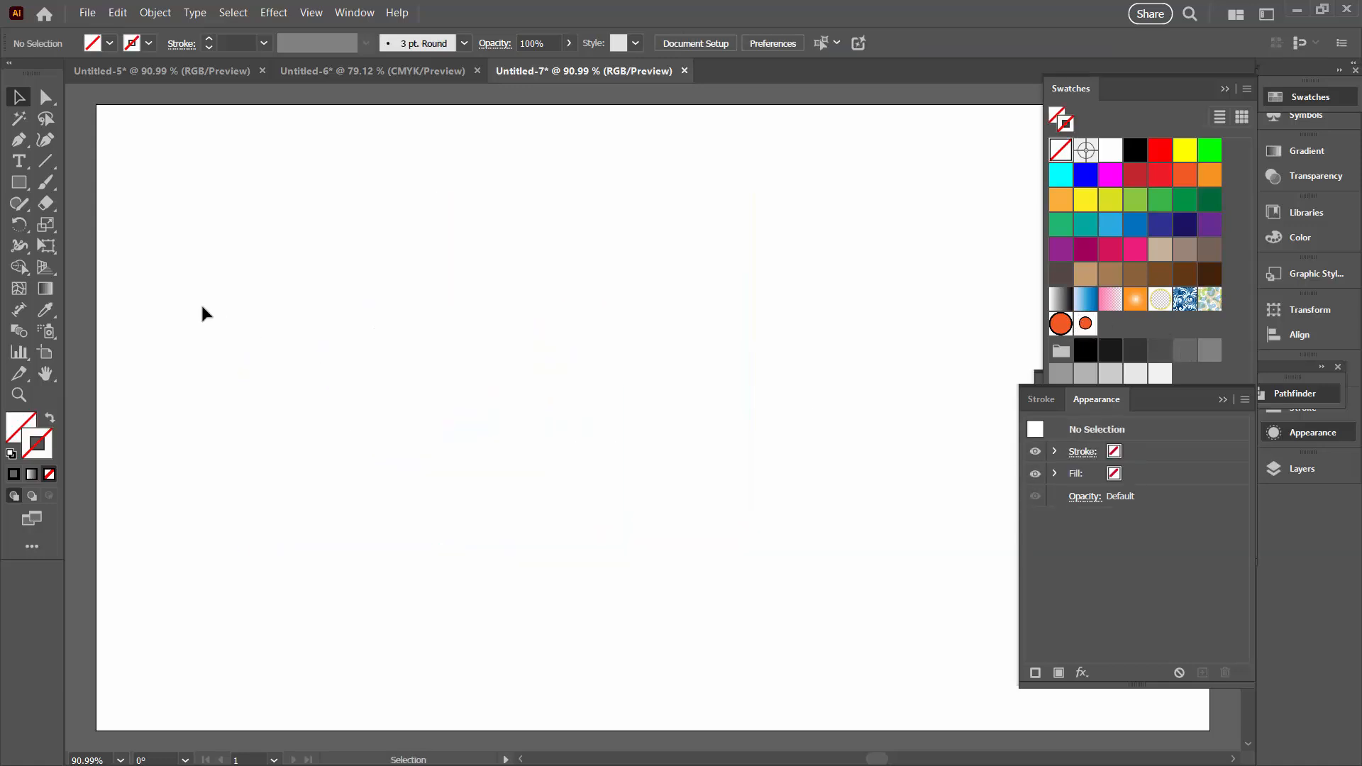
Draw a large rectangle on the empty artboard and fill it first with the tightly packed circle pattern, replacing that with the spaced circle pattern
click(19, 183)
drag(149, 185, 627, 572)
click(19, 426)
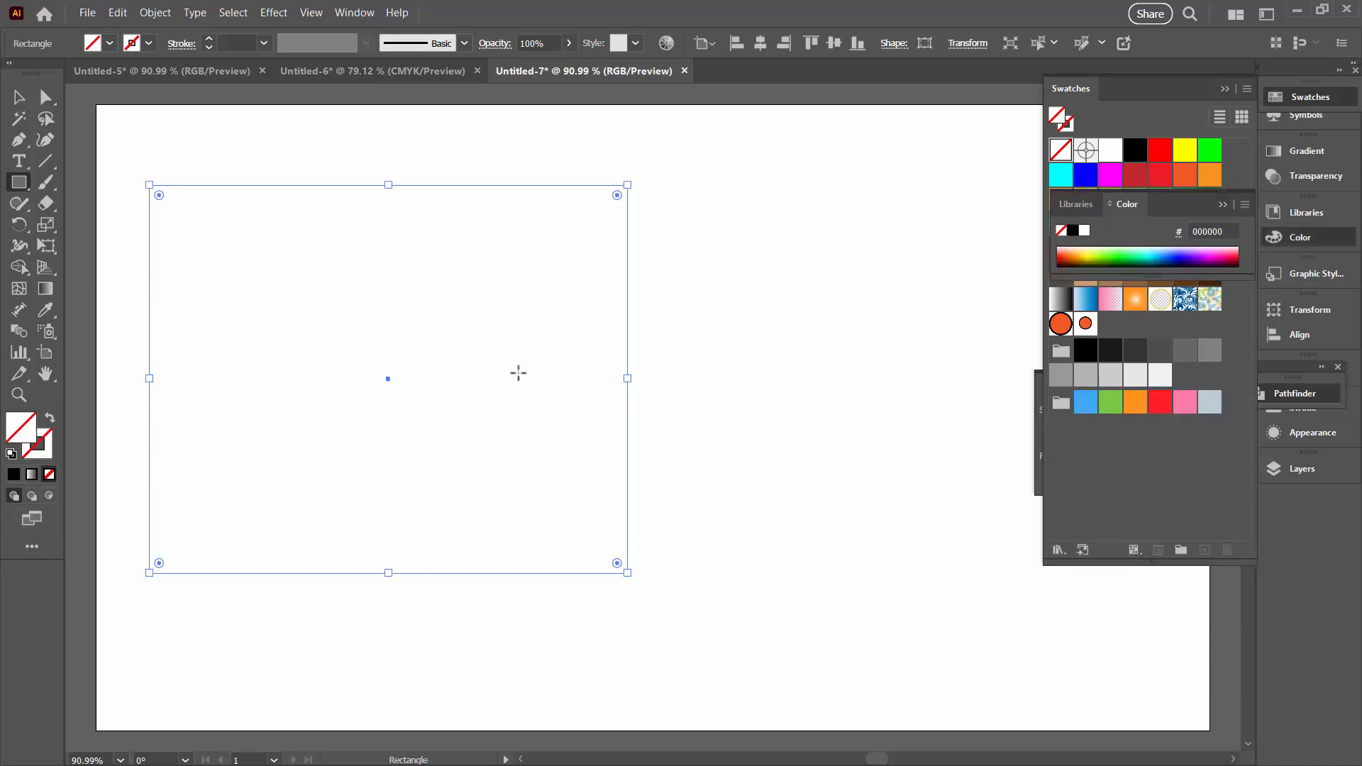
click(1060, 323)
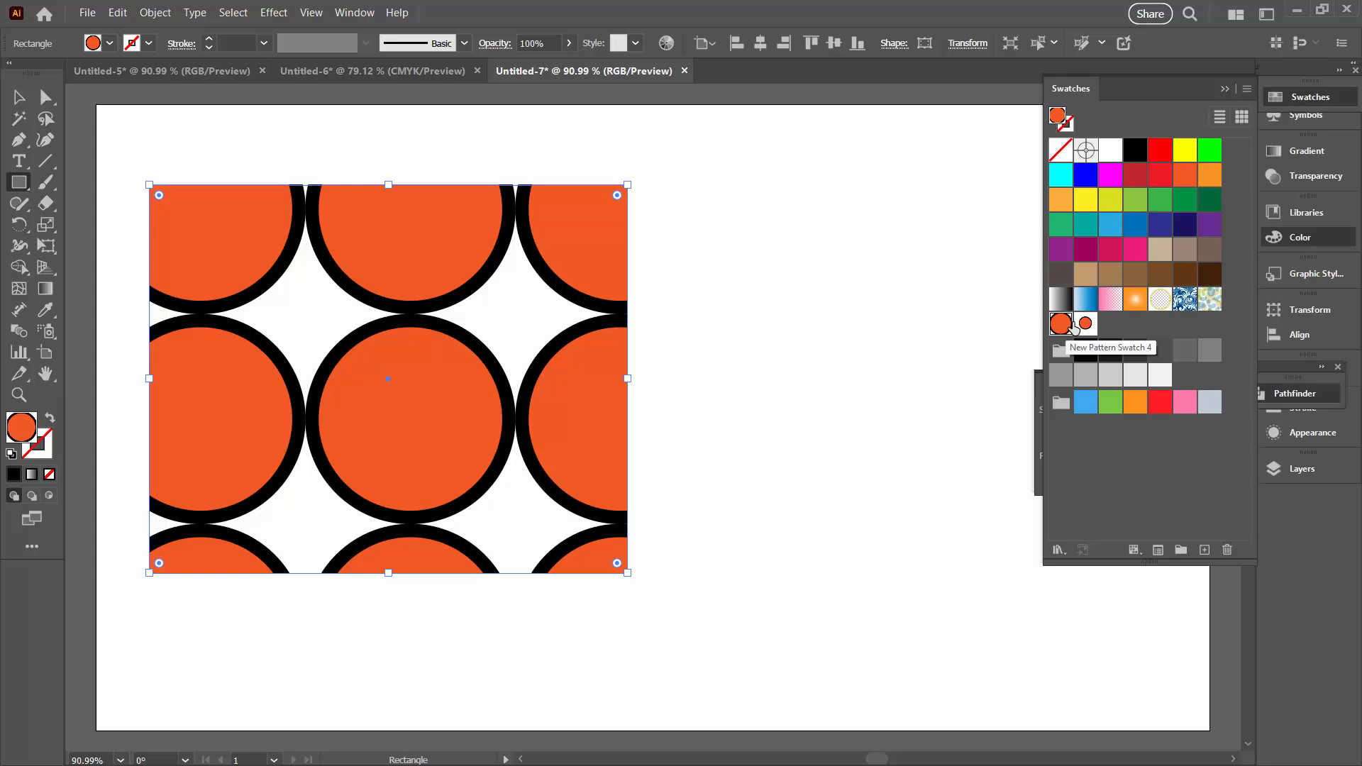
click(1085, 323)
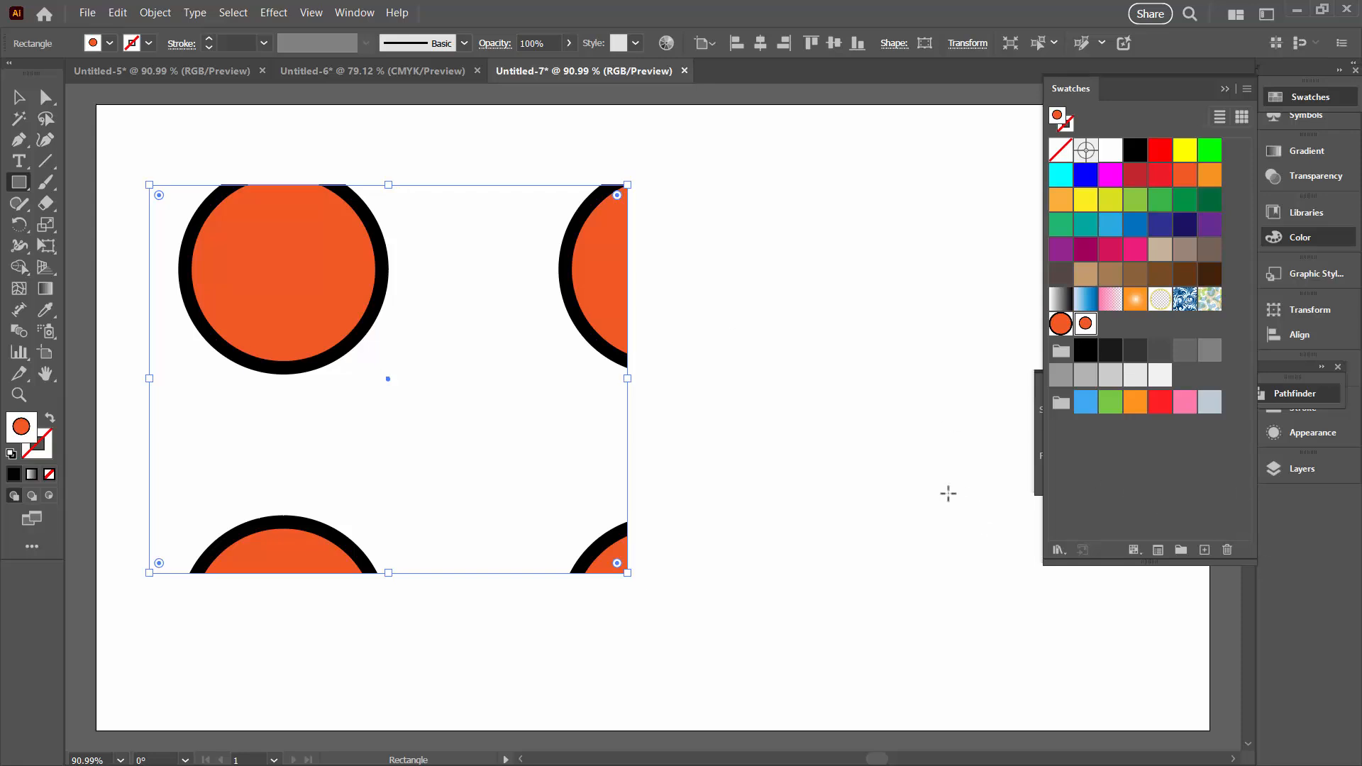
Switch to the CMYK document Untitled-6 with the divided orange rectangle
click(366, 71)
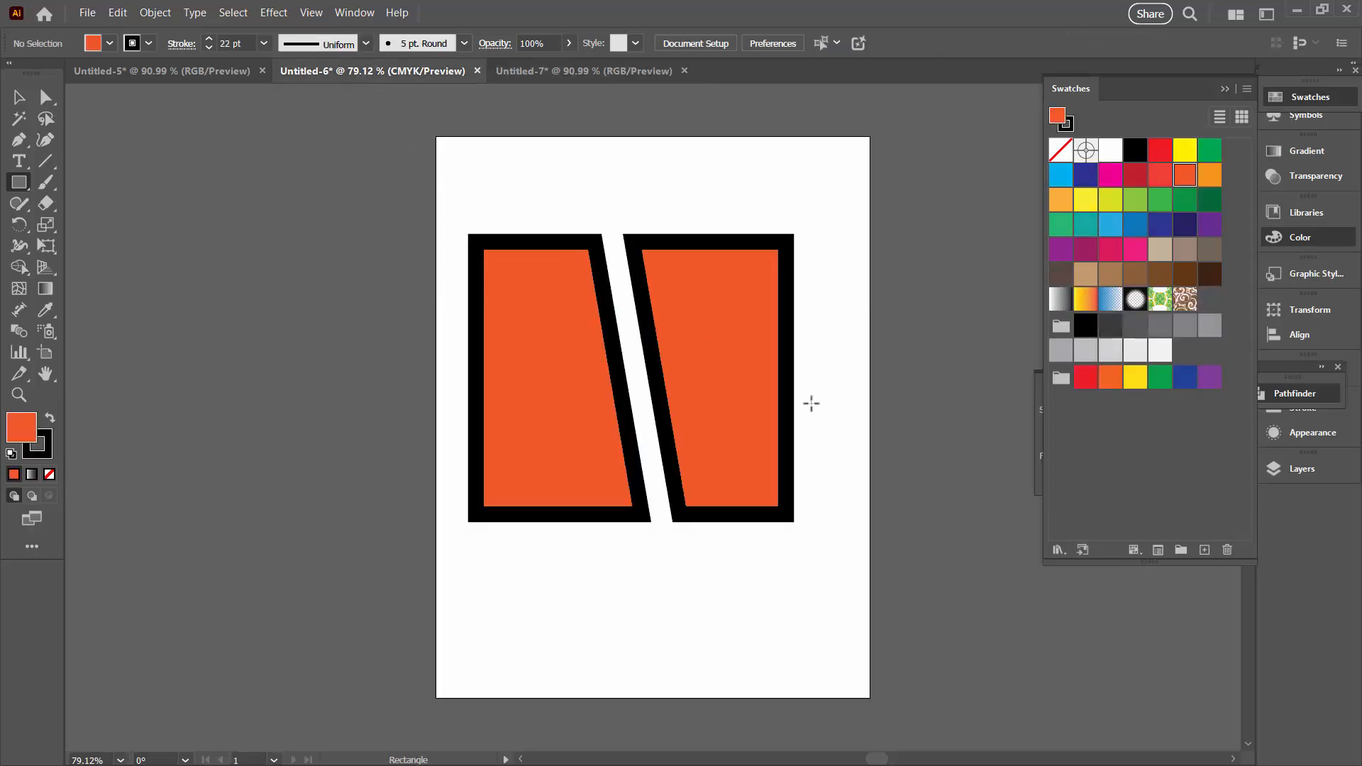